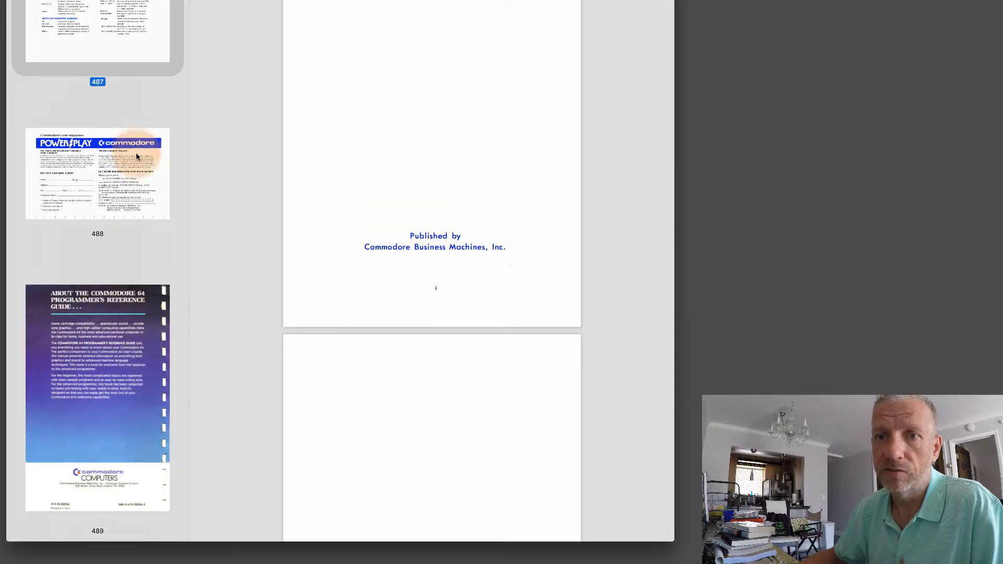
View the back cover page at the end of the Commodore 64 guide PDF and return to its front cover
left_click(127, 356)
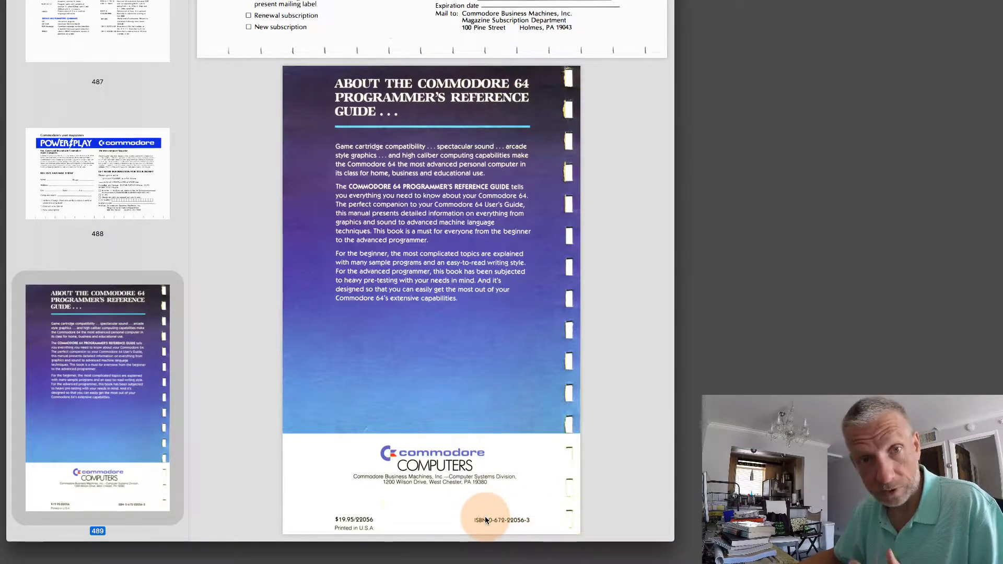
scroll(135, 67, "up", 10)
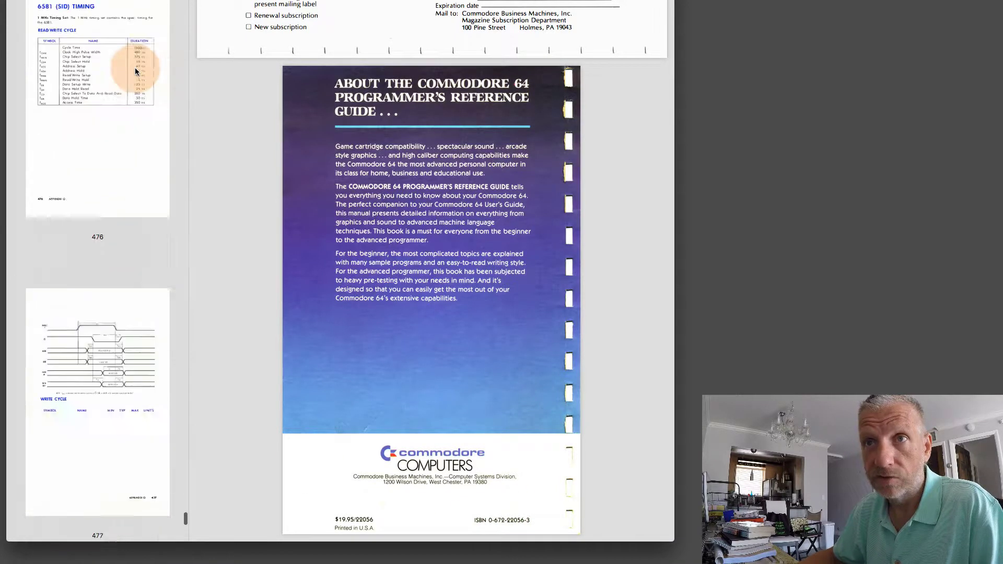
scroll(135, 68, "up", 20)
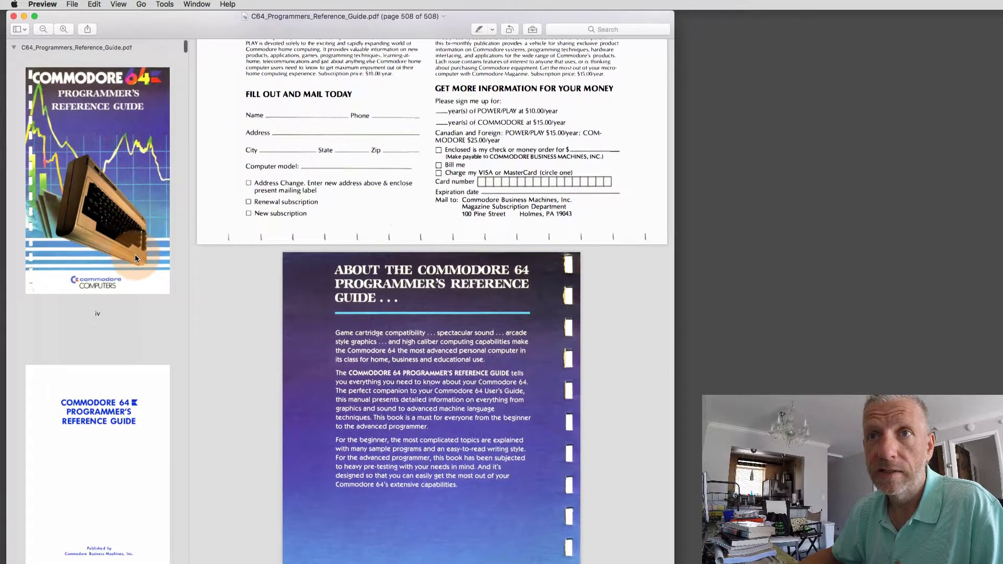
left_click(135, 256)
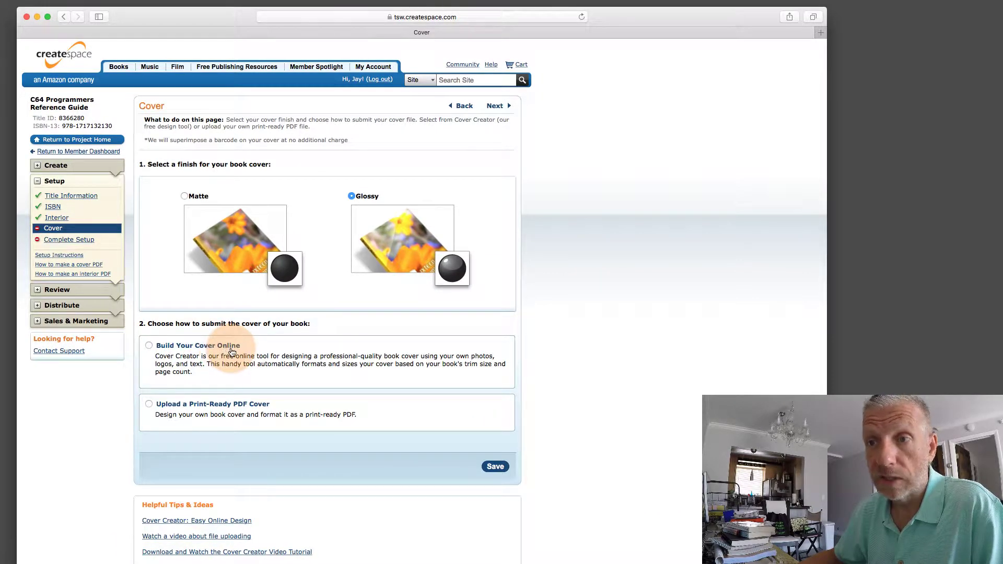
Choose to submit the cover as a print-ready PDF and review the submission requirements for cover files
left_click(214, 408)
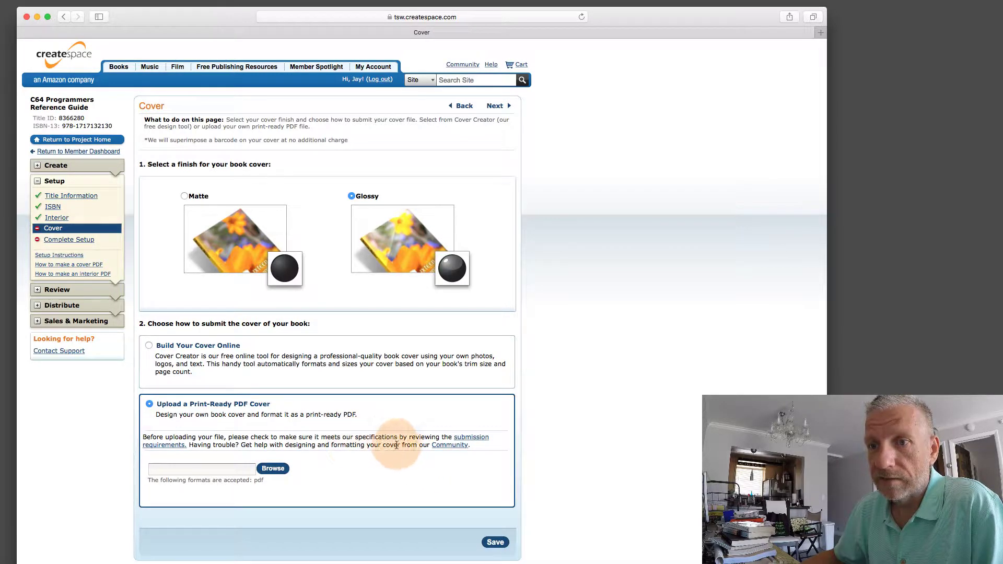
left_click(477, 439)
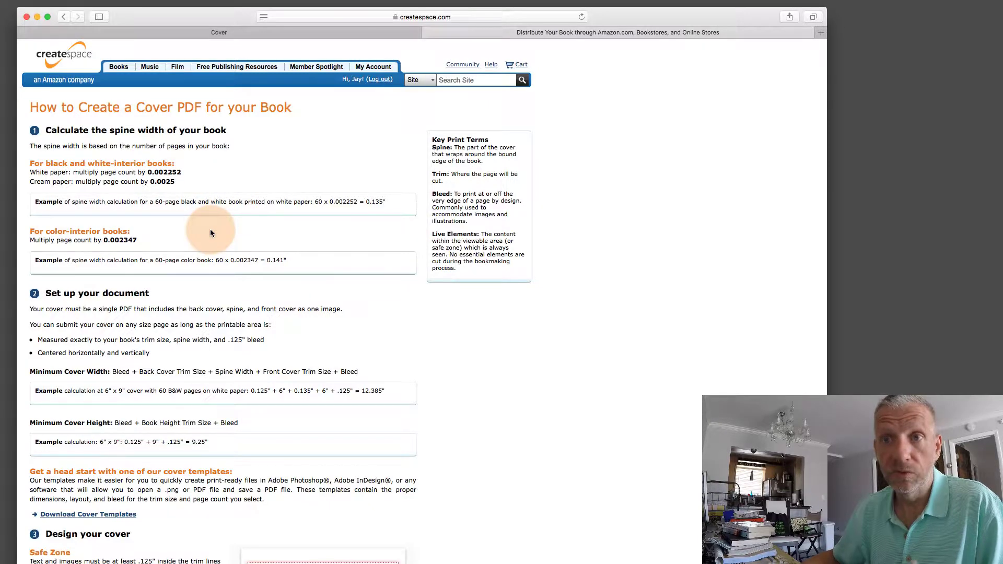
scroll(211, 233, "down", 10)
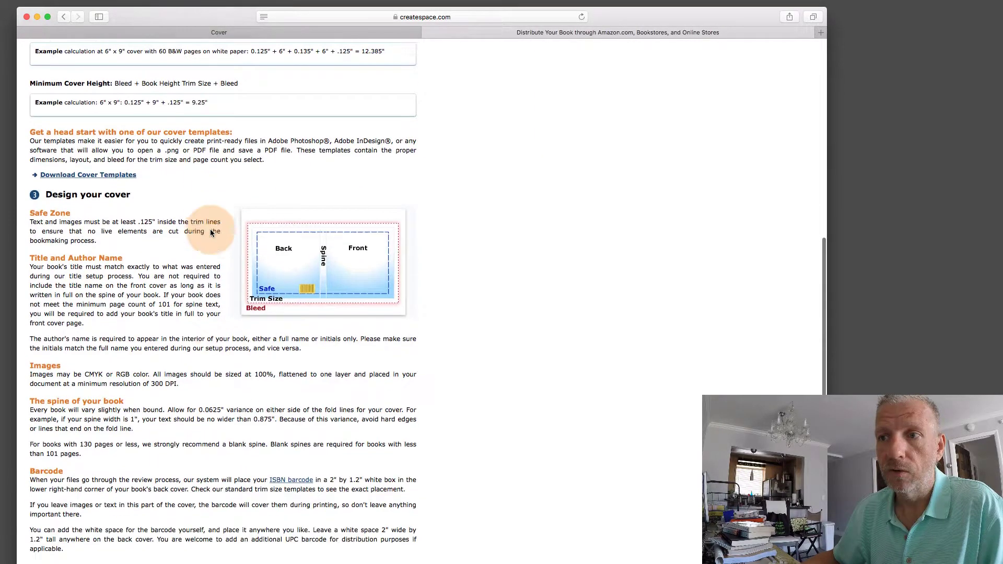
scroll(211, 233, "up", 6)
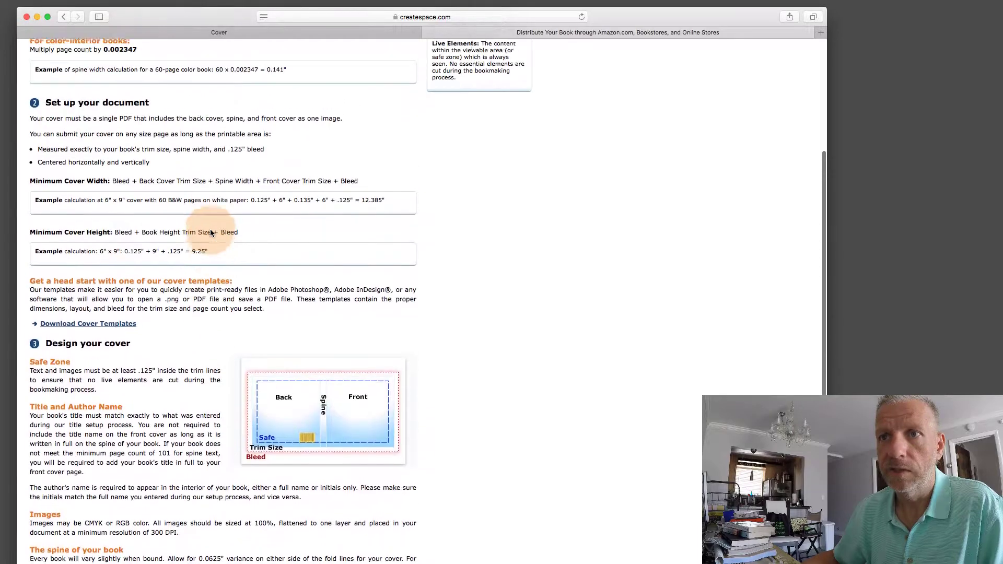
scroll(211, 232, "up", 5)
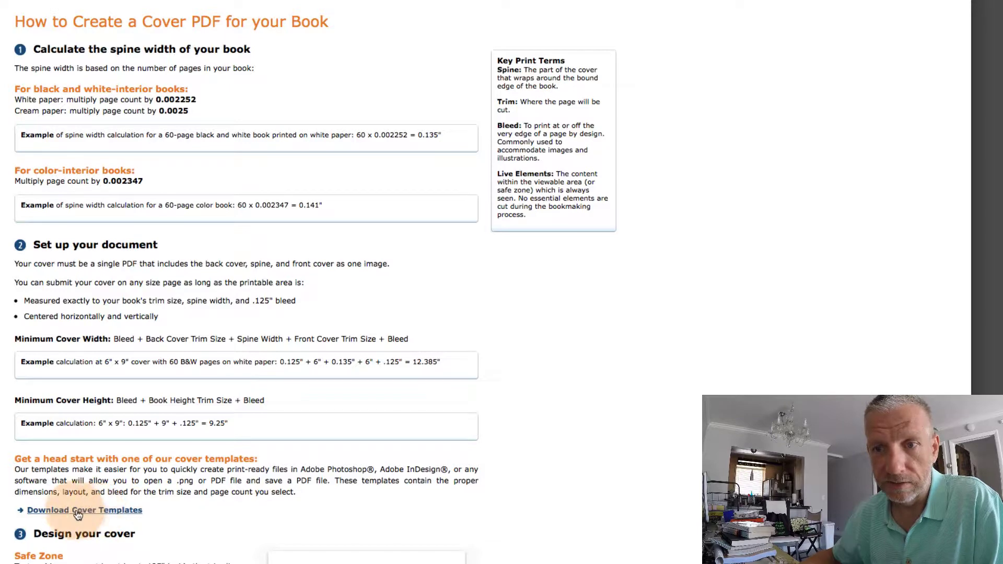
Open the cover template builder and set the interior type to Black and White with Bleed and the trim size to 6" x 9"
left_click(113, 512)
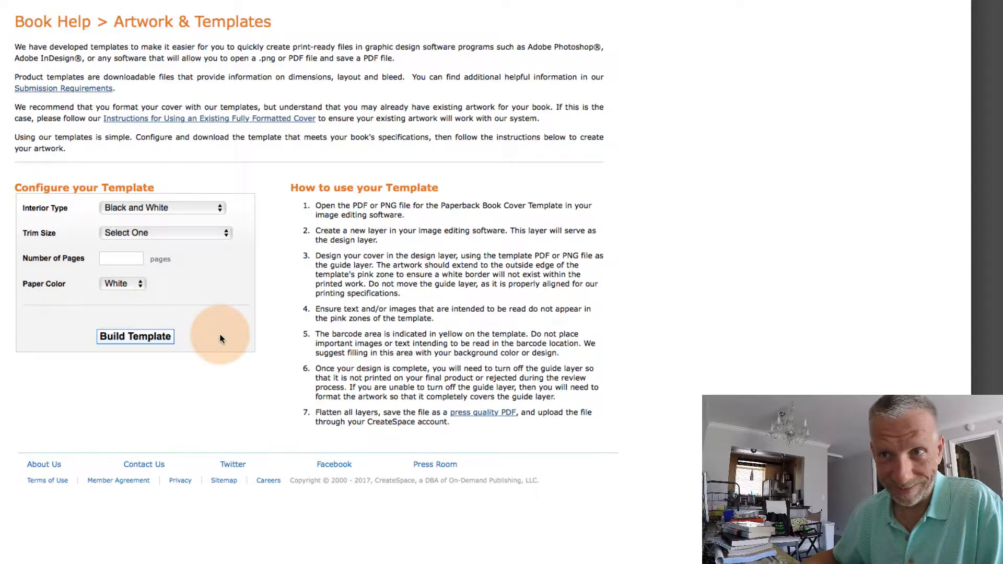
left_click(218, 207)
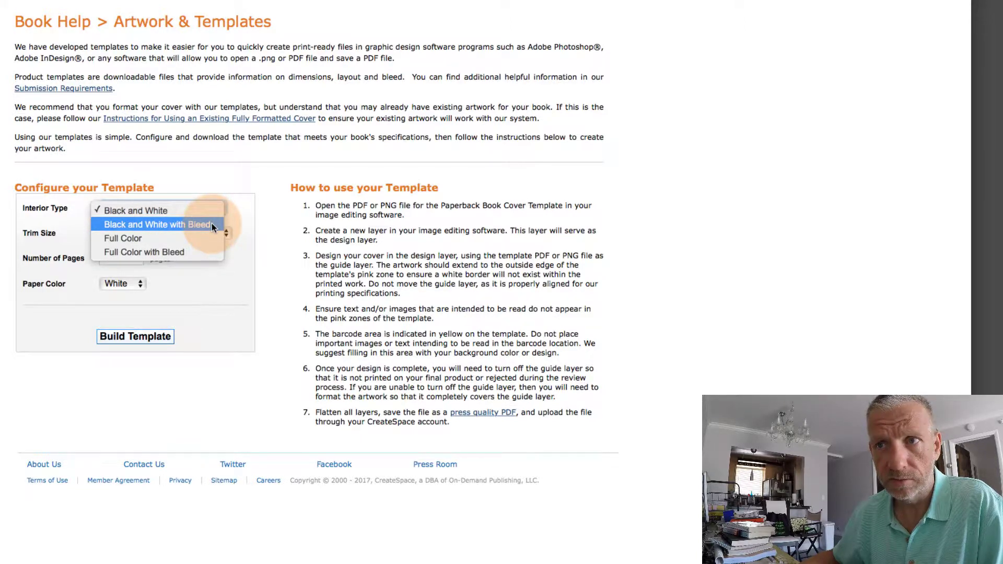
left_click(212, 223)
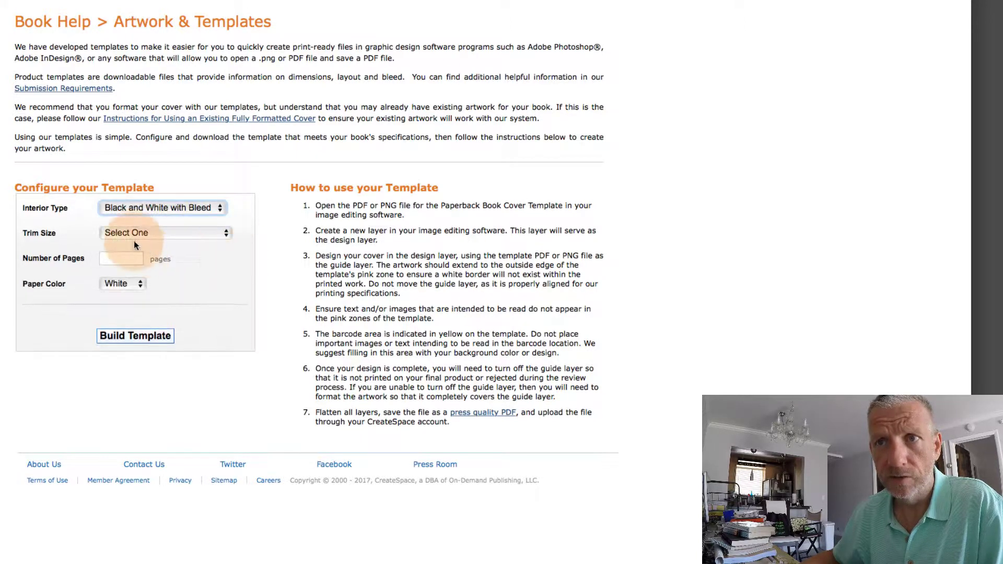
left_click(202, 233)
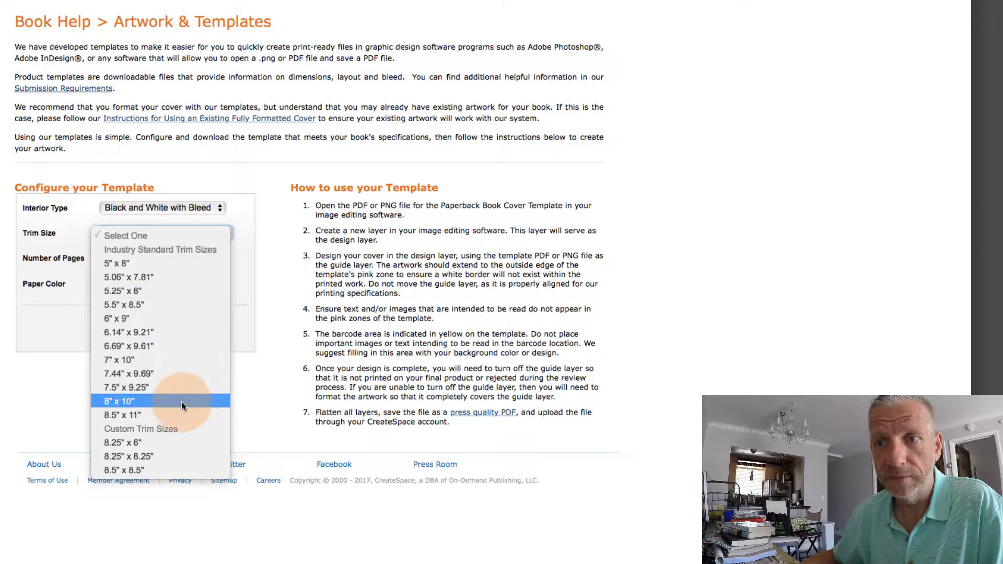
left_click(190, 317)
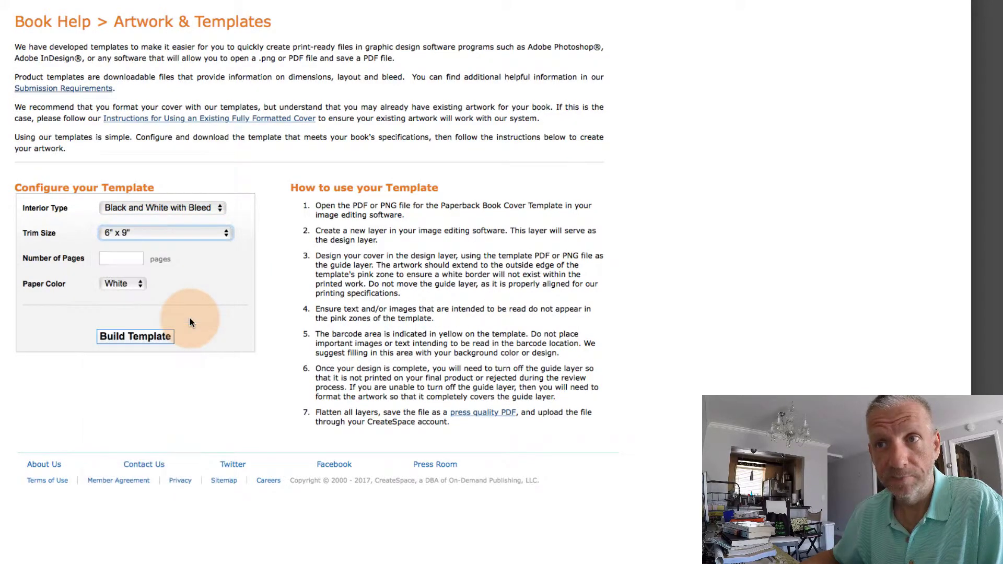
Set the template to 508 pages with Cream paper and build it
left_click(123, 258)
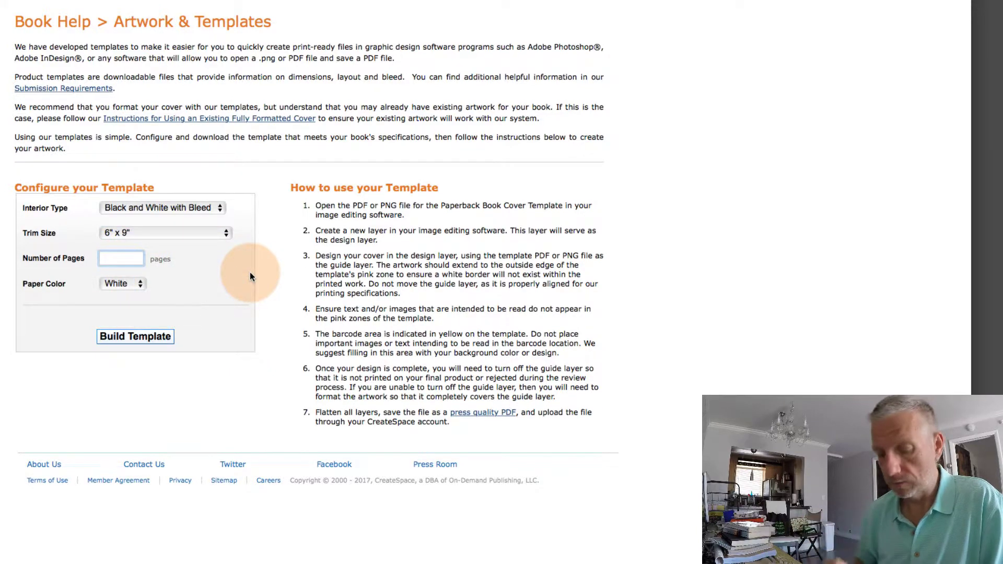
type("508")
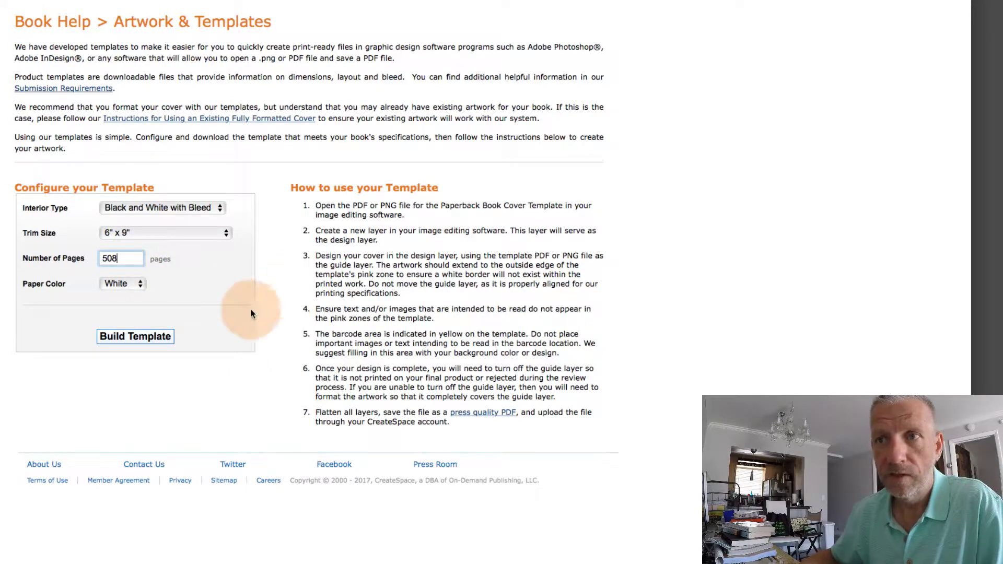
left_click(142, 285)
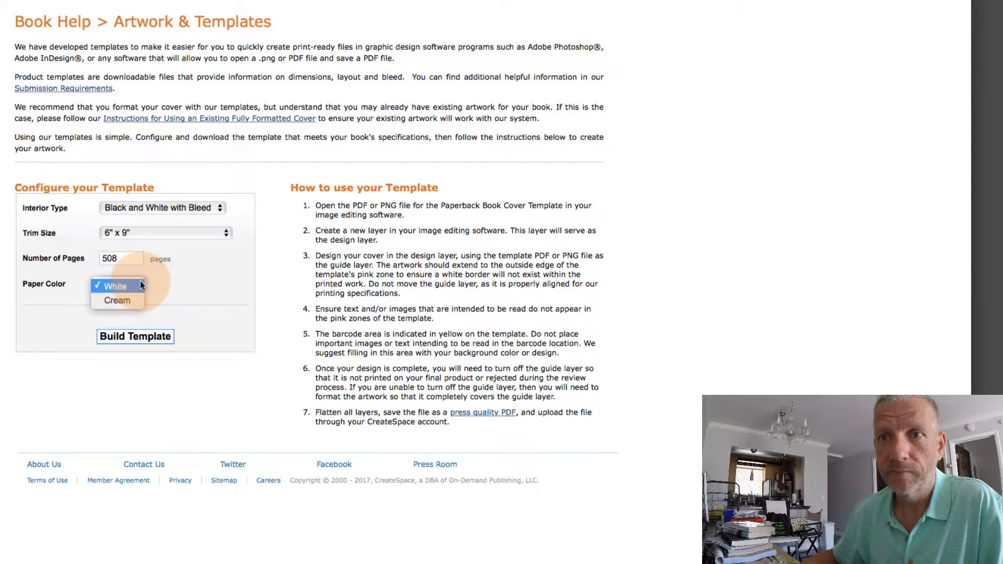
left_click(131, 300)
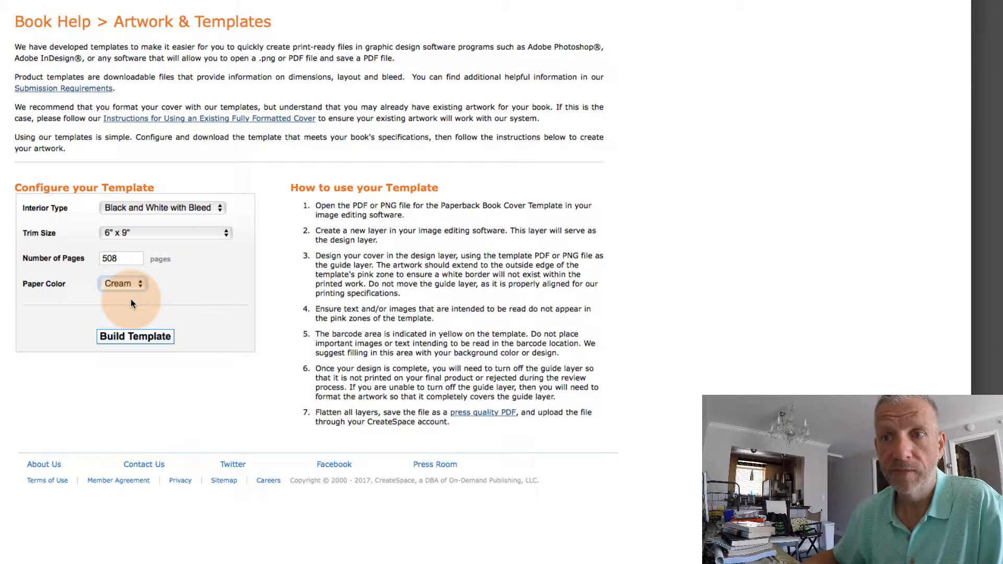
left_click(151, 338)
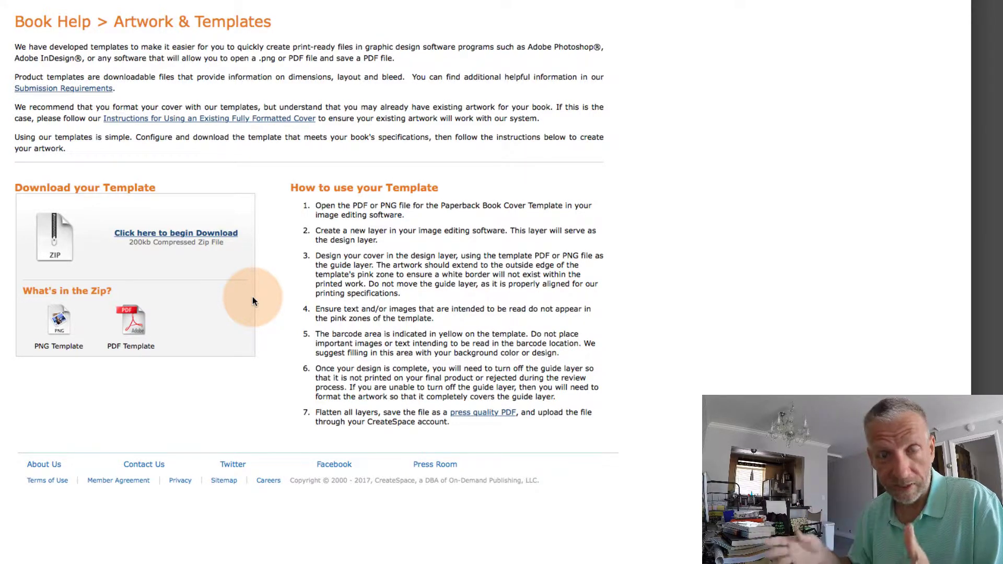
Download the cover template archive, unpack it and open the 6x9_Cream_510 folder in Downloads
left_click(215, 234)
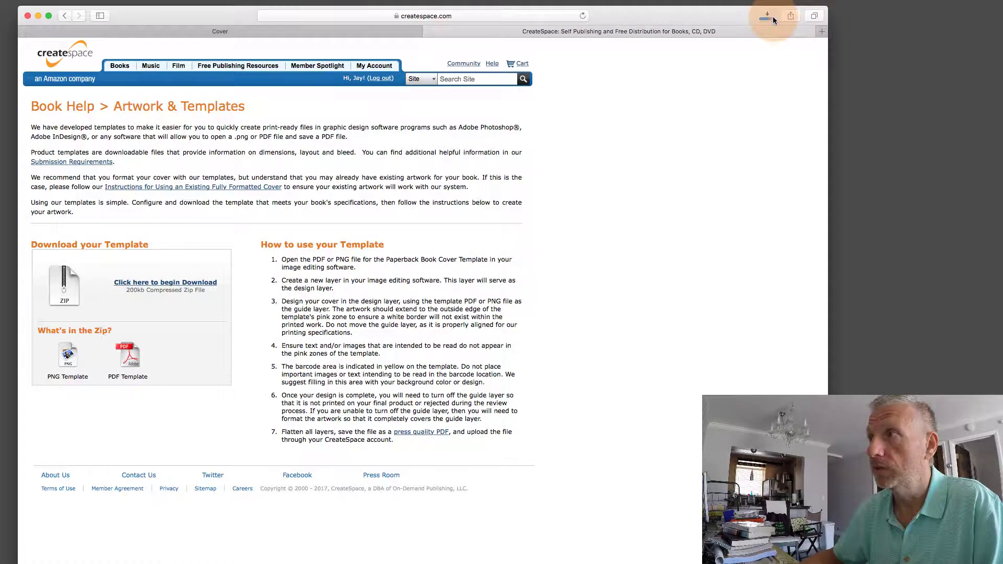
left_click(773, 17)
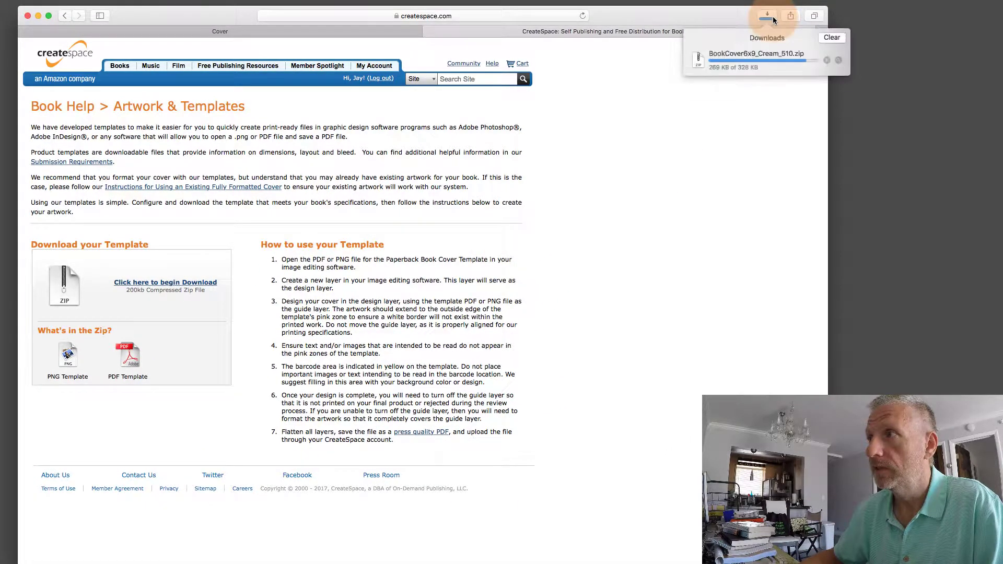
double_click(761, 62)
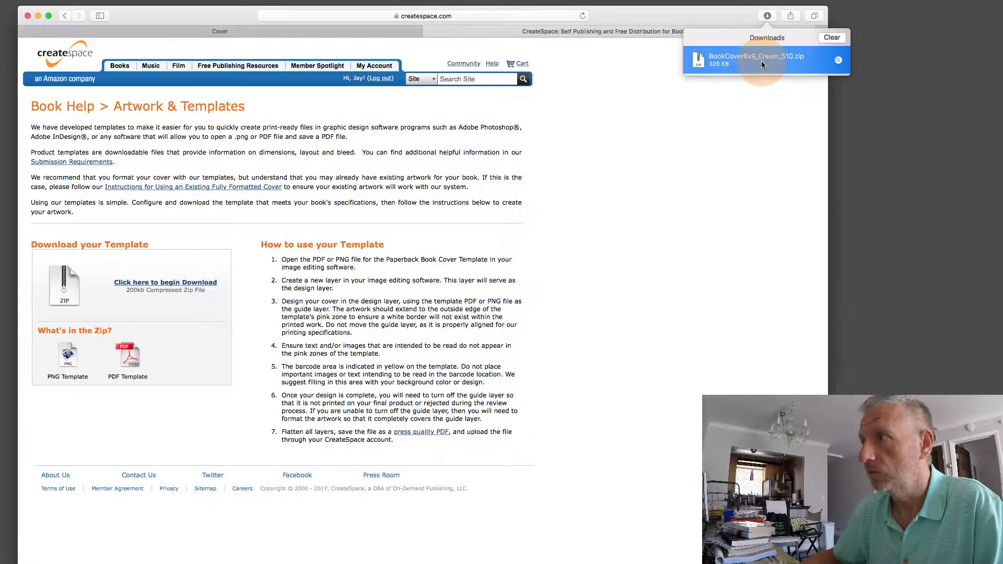
left_click_drag(861, 368, 744, 276)
left_click(883, 313)
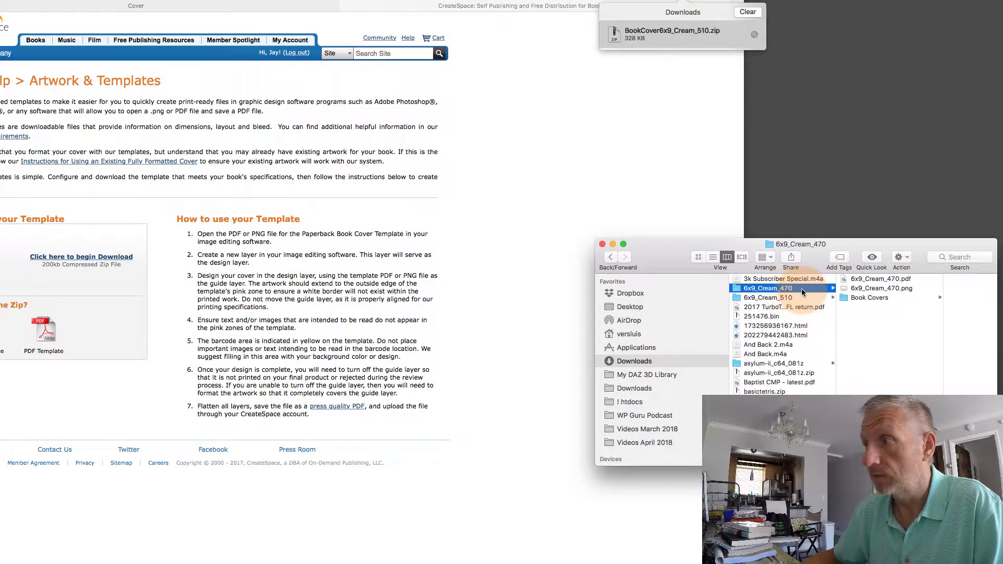
left_click(801, 298)
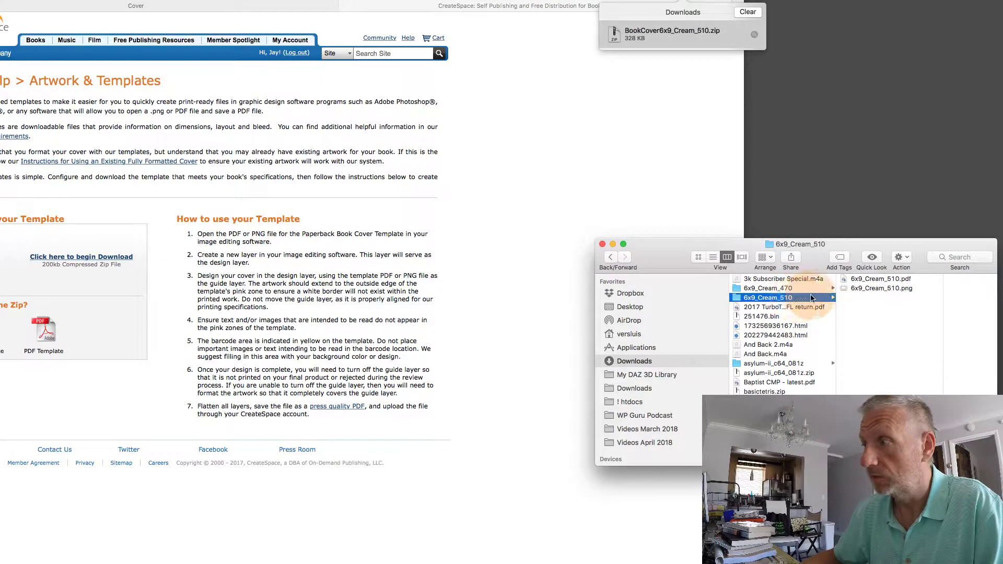
Preview 6x9_Cream_510.png to examine the template's trim, spine, bleed and barcode areas
left_click(892, 288)
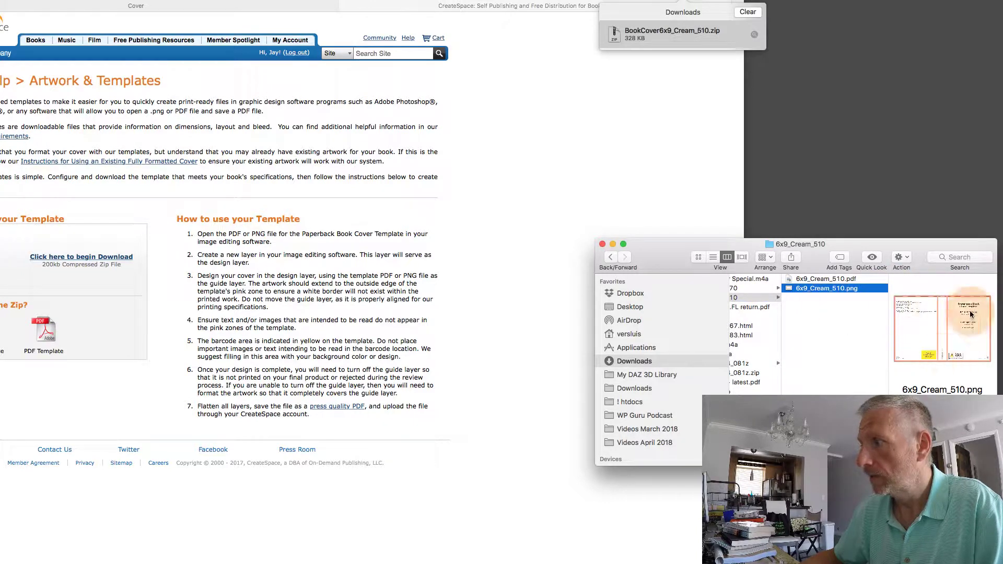
key("space")
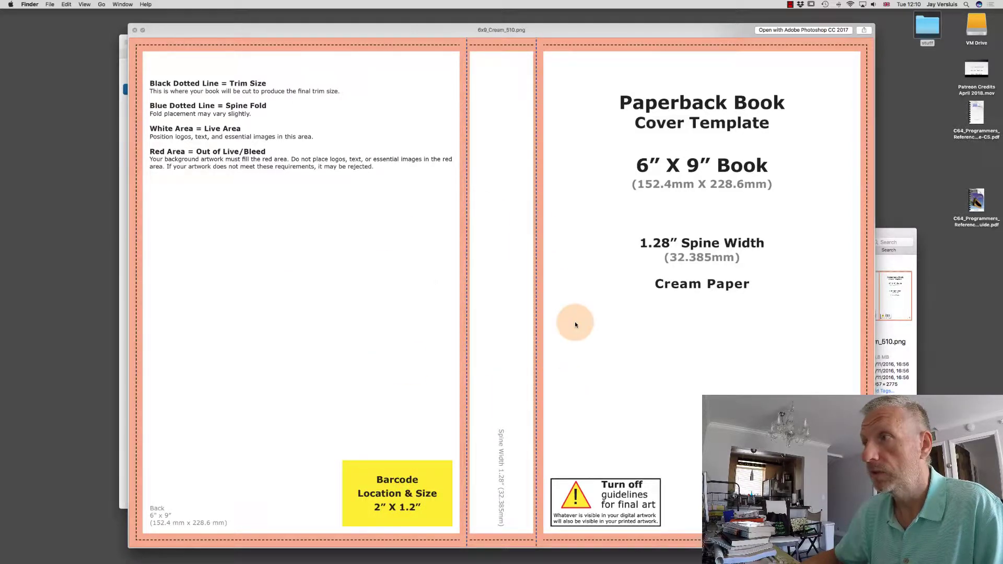
key("space")
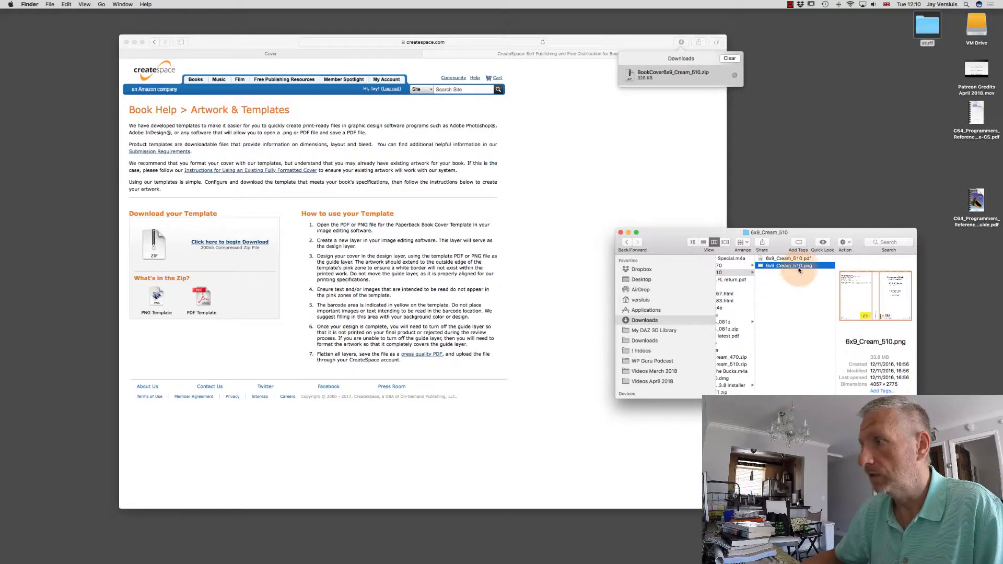
Open 6x9_Cream_510.png with Adobe Photoshop CC 2017
right_click(807, 267)
mouse_move(836, 277)
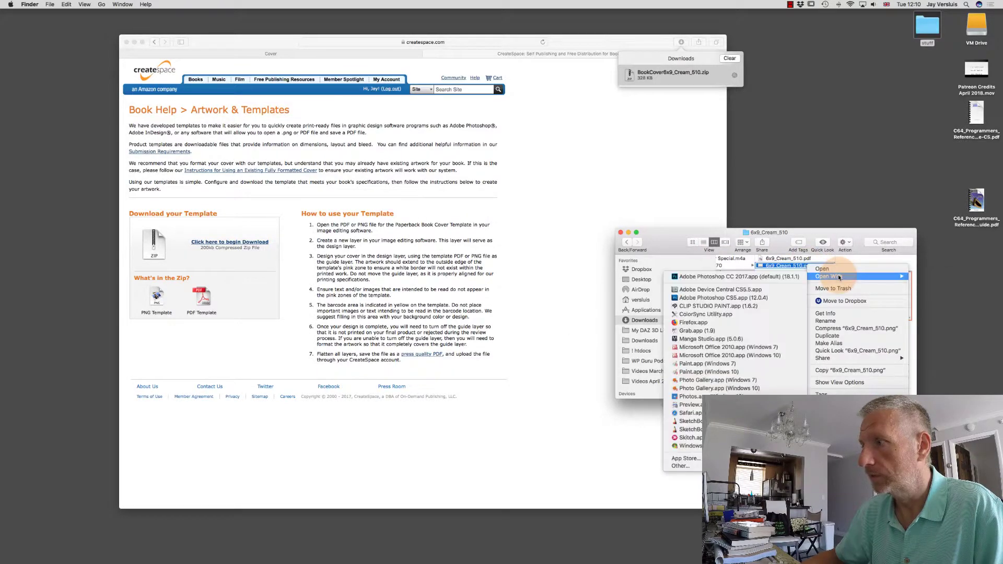
left_click(750, 281)
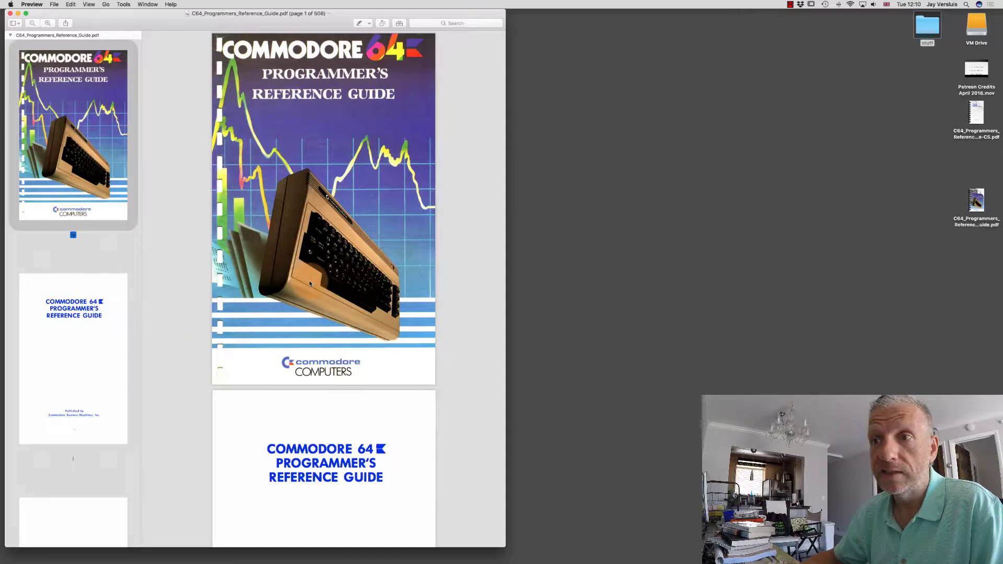
Enlarge the front cover page of the guide PDF in Preview and capture a screenshot of the whole cover
scroll(310, 283, "up", 3)
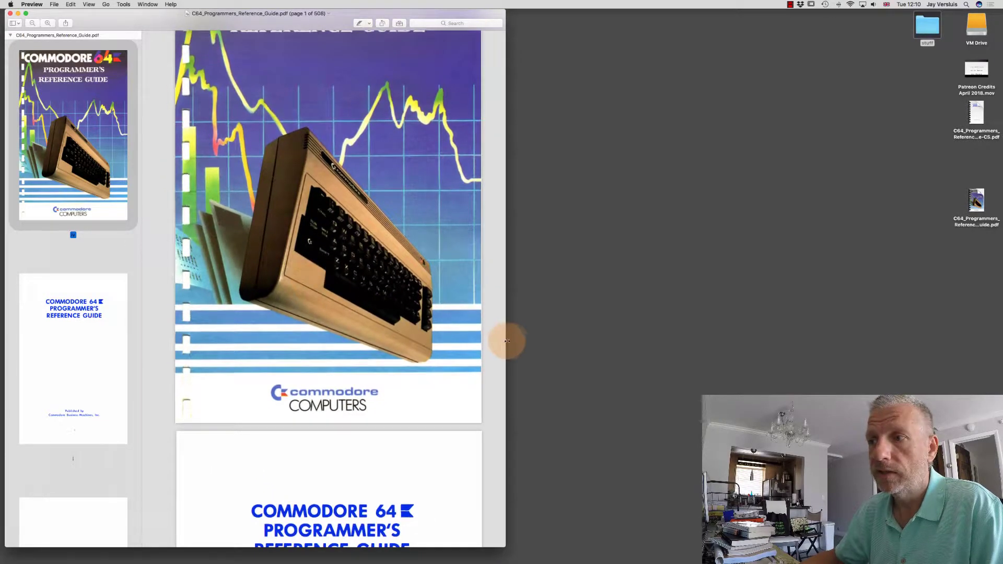
scroll(461, 337, "up", 3)
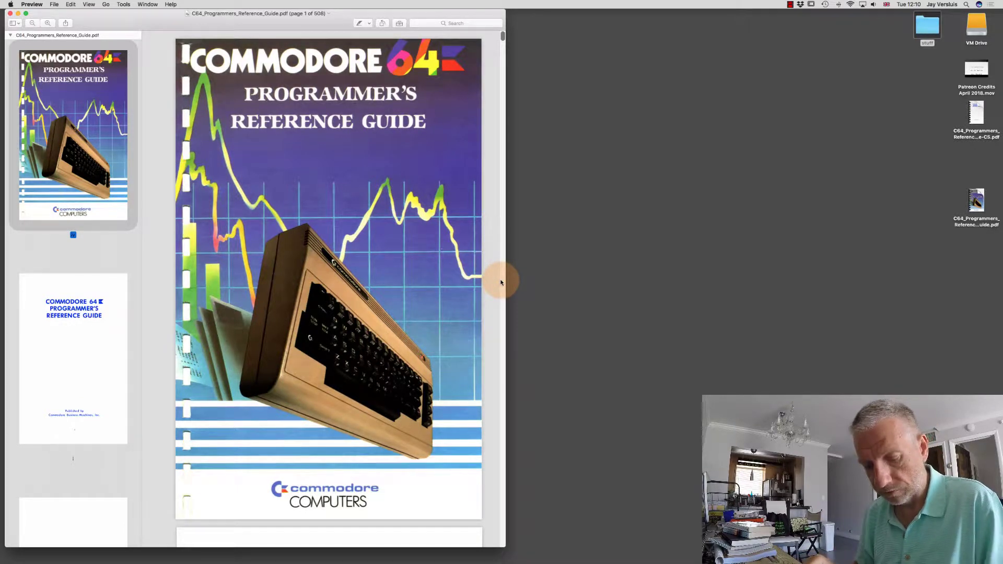
key("shift+super+4")
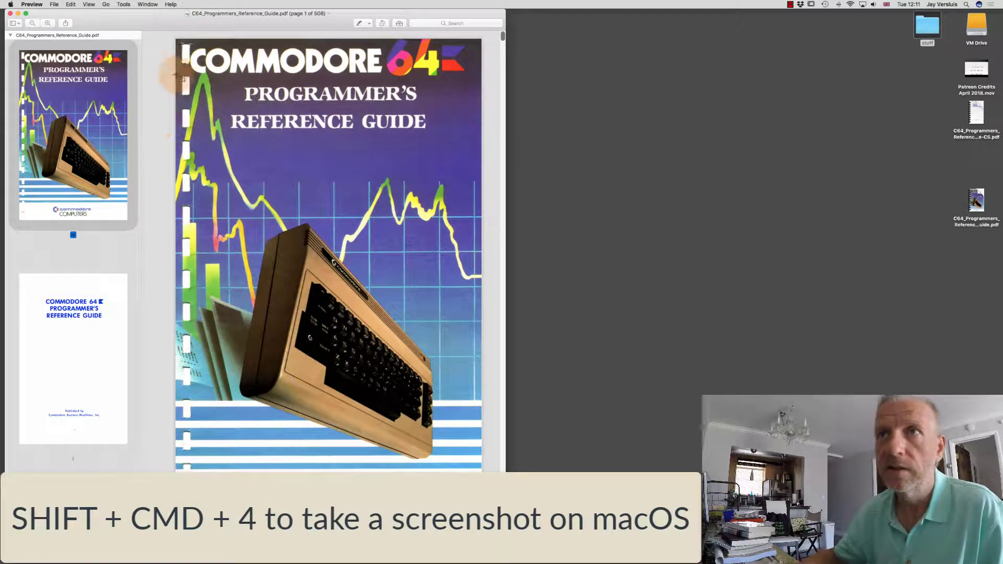
left_click_drag(177, 40, 480, 517)
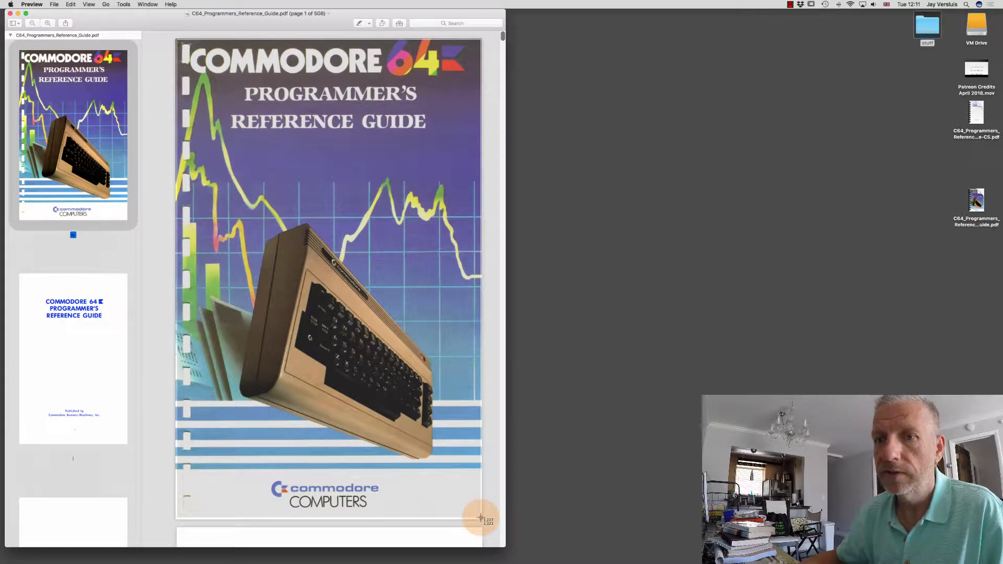
left_click_drag(480, 518, 481, 518)
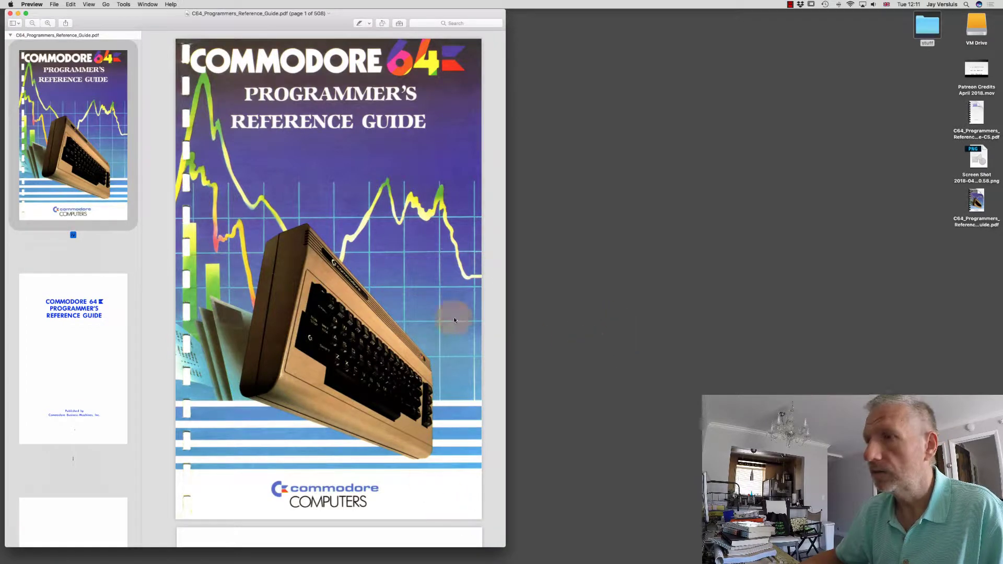
Go to the guide PDF's last page and capture a screenshot of the whole back cover
scroll(99, 401, "down", 10)
scroll(100, 403, "down", 20)
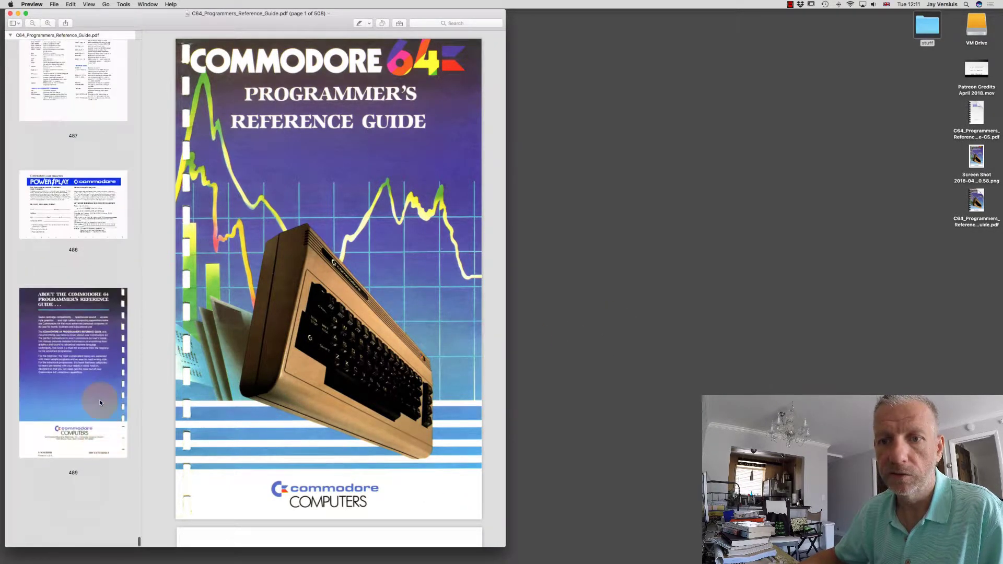
left_click(100, 402)
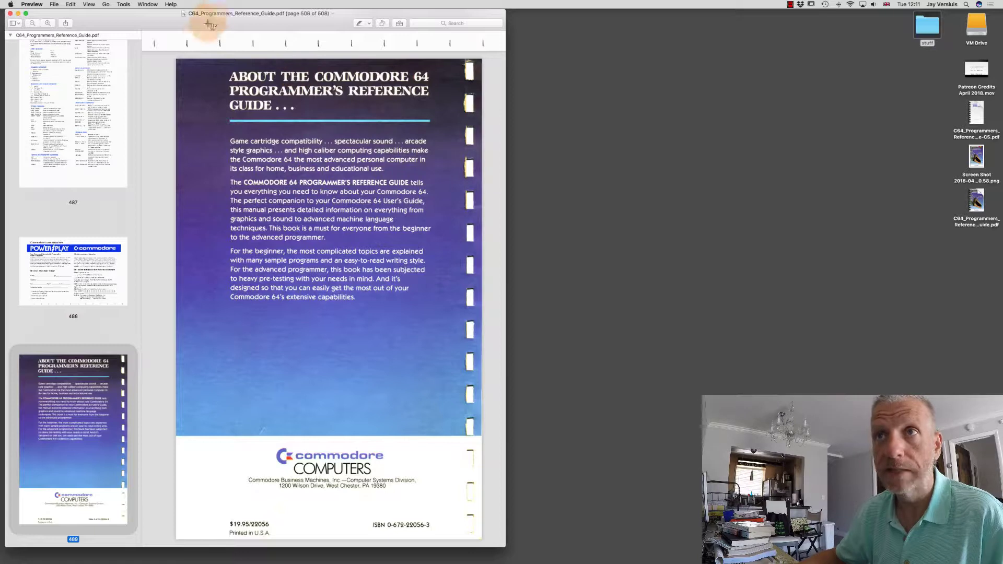
left_click_drag(180, 62, 480, 540)
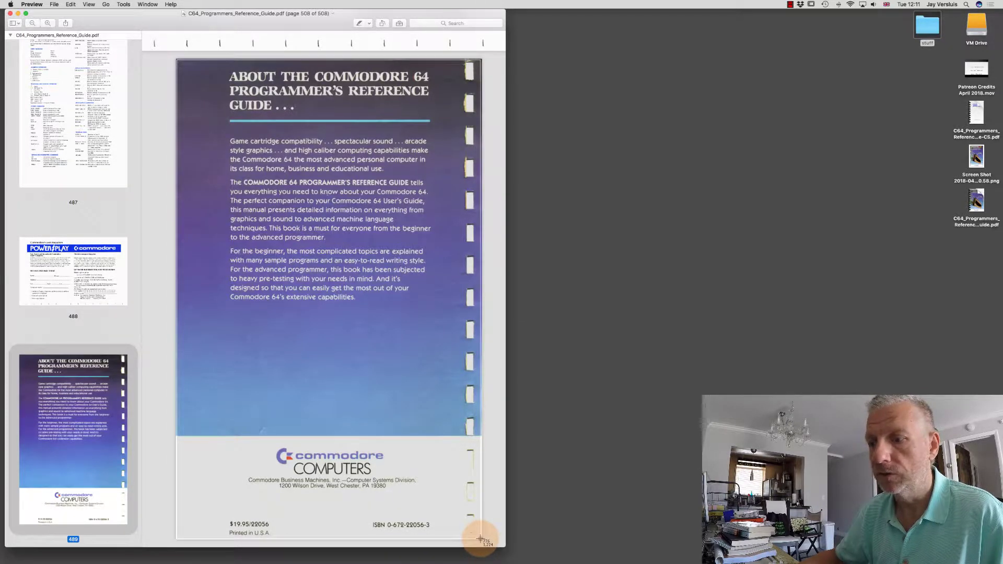
left_click_drag(481, 540, 481, 540)
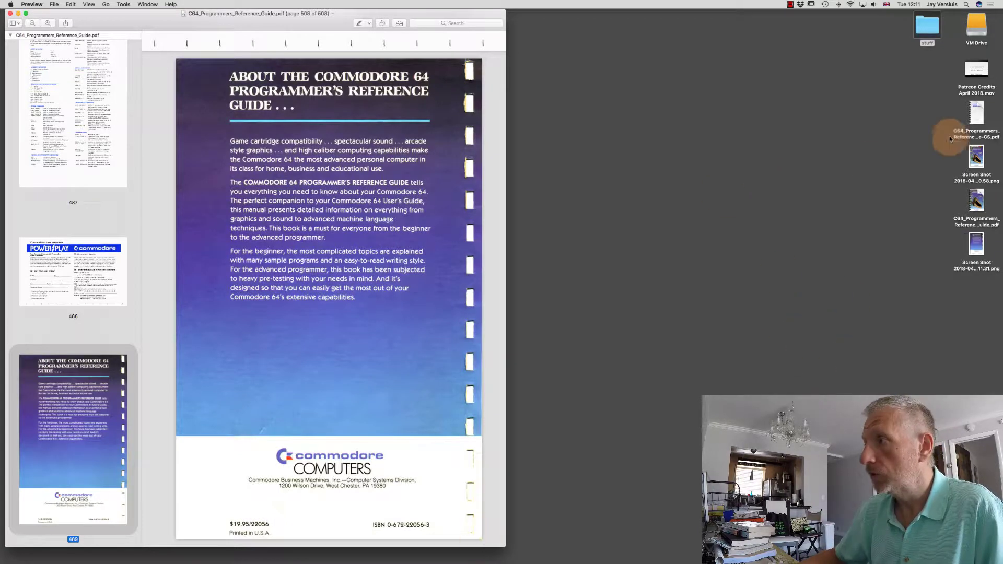
Group the front and back cover screenshots together on the desktop and open both in Adobe Photoshop CC 2017
left_click_drag(980, 153, 978, 292)
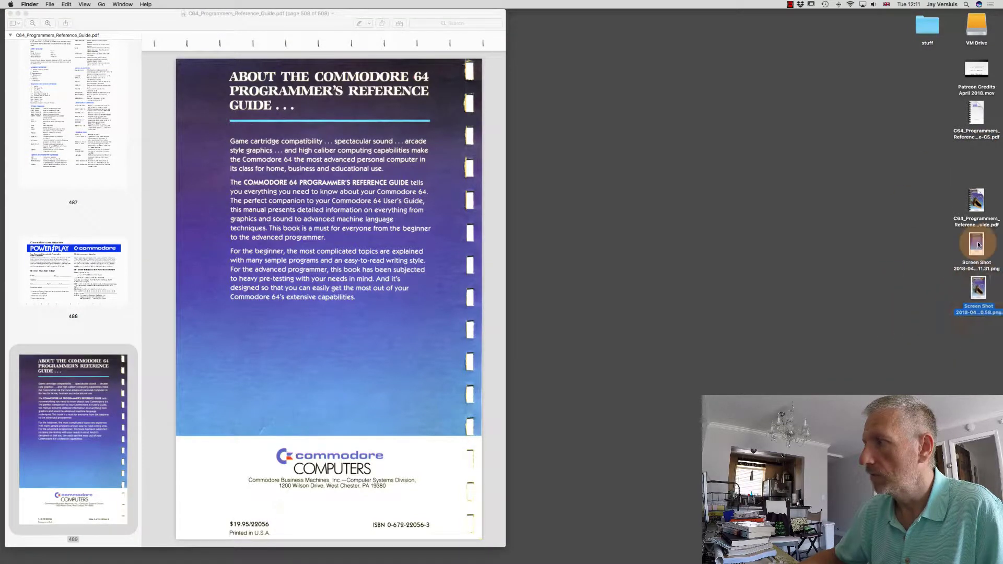
left_click_drag(960, 246, 979, 286)
right_click(979, 286)
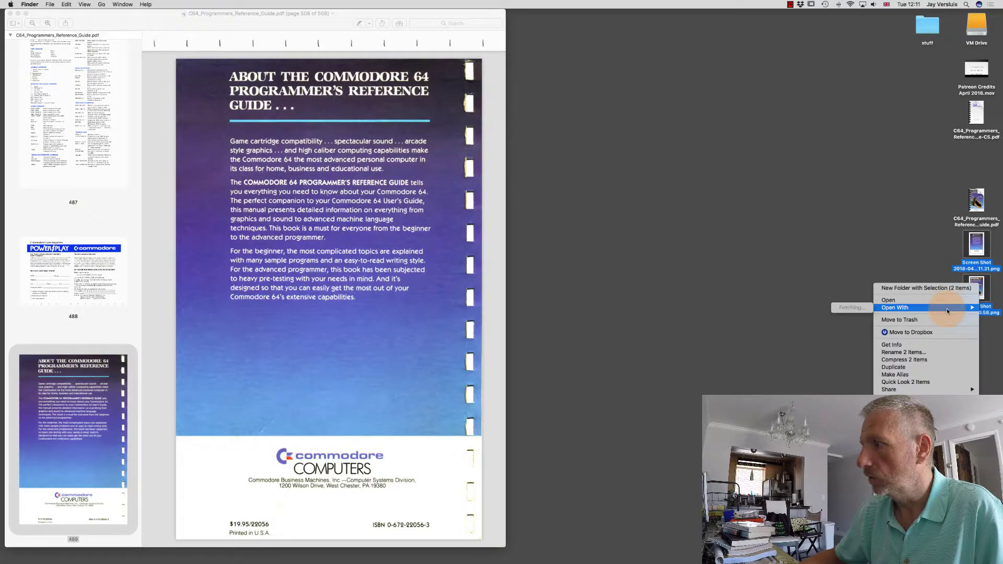
mouse_move(947, 308)
left_click(852, 309)
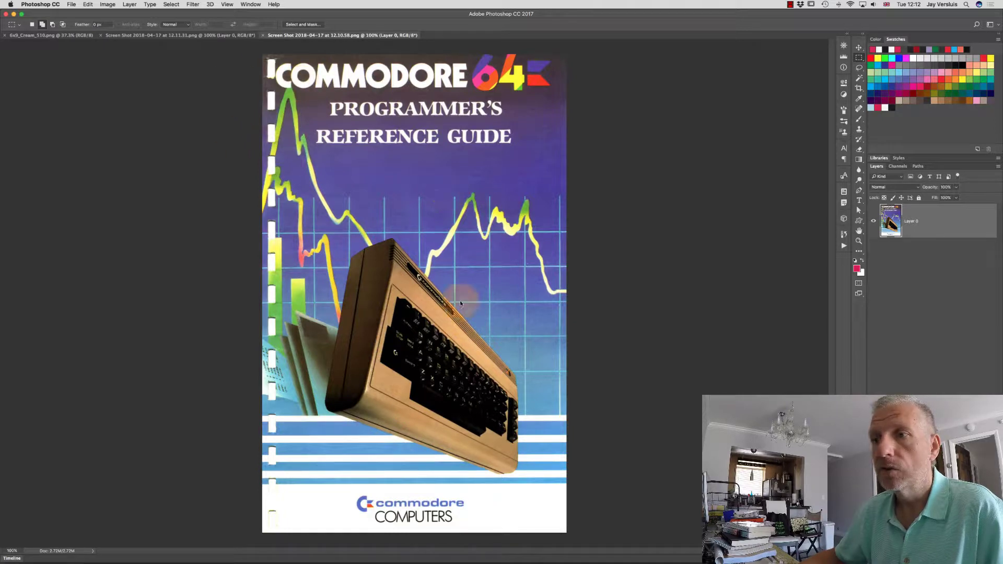
Rename the layer of the front cover screenshot to "Front Cover"
left_click(72, 36)
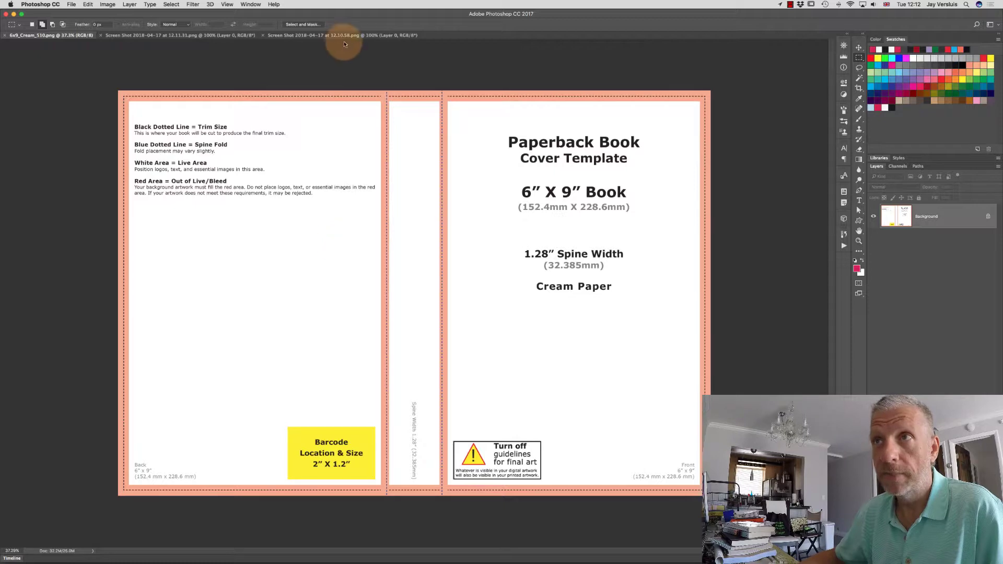
left_click(373, 36)
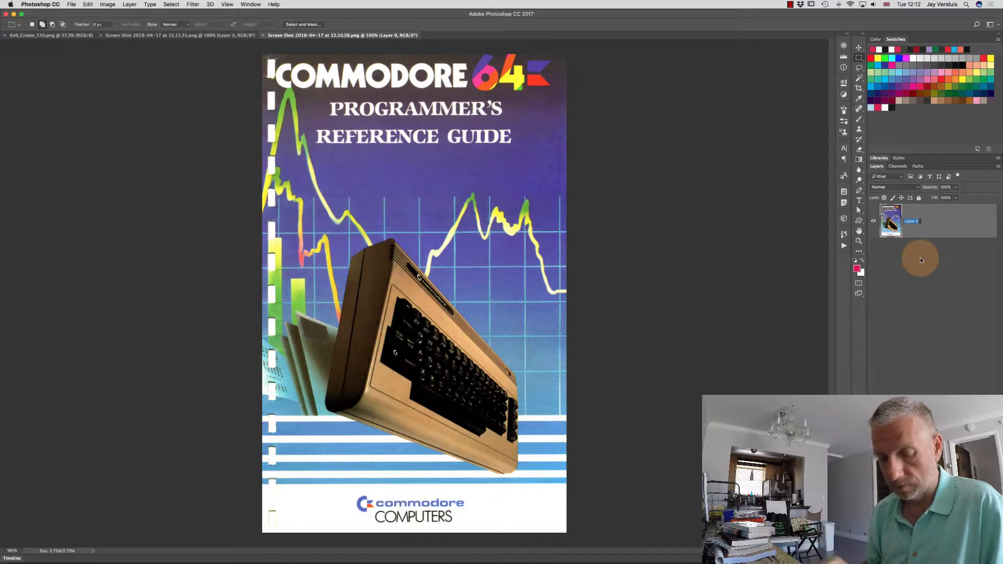
type("front Cover")
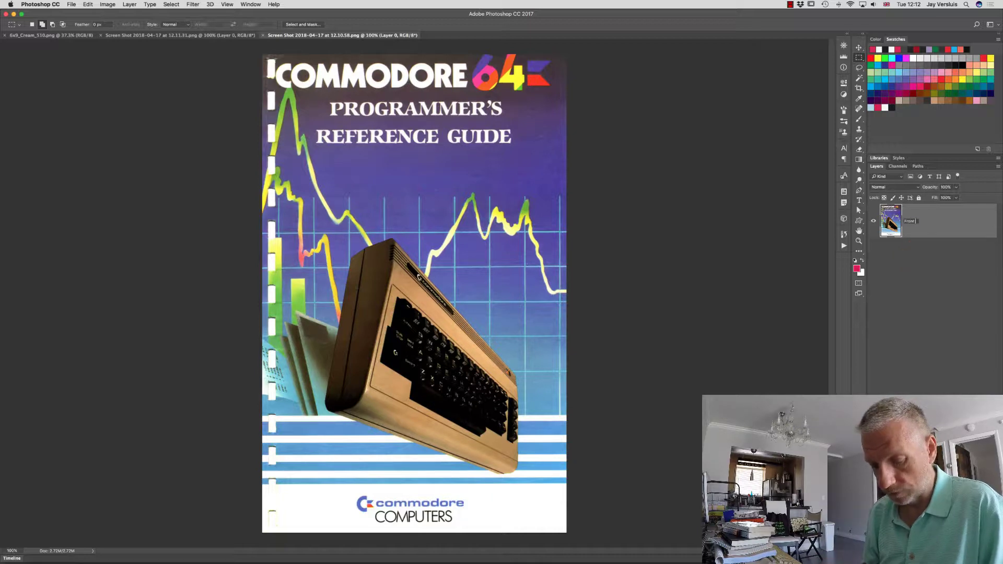
key("Return")
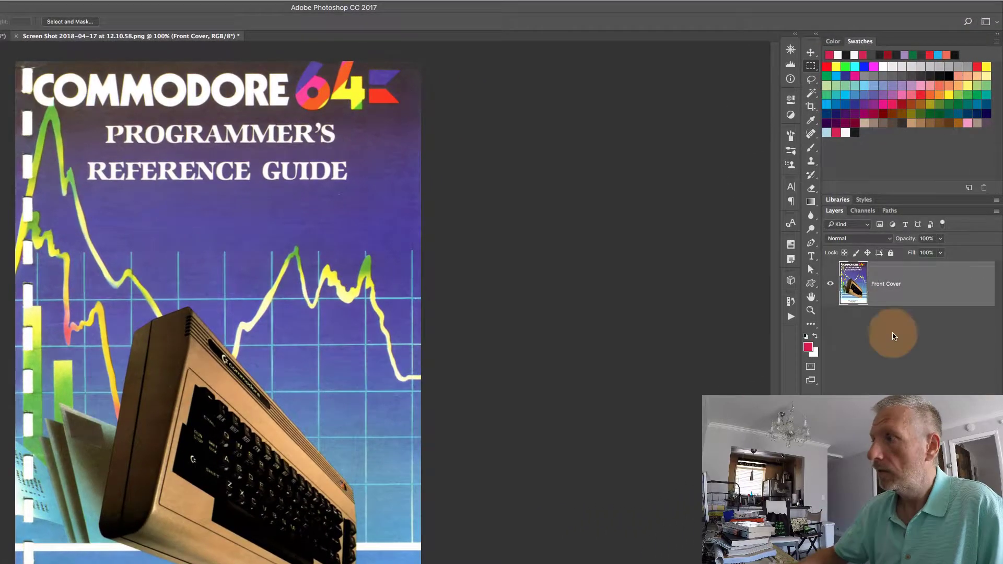
Duplicate the Front Cover layer into the 6x9_Cream_510.png document and bring up that template
right_click(930, 278)
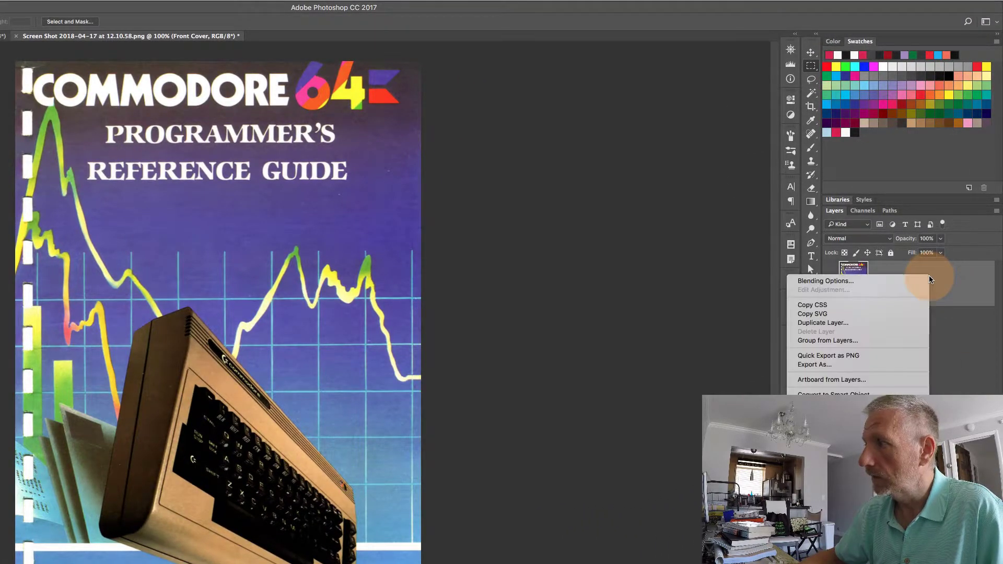
left_click(886, 322)
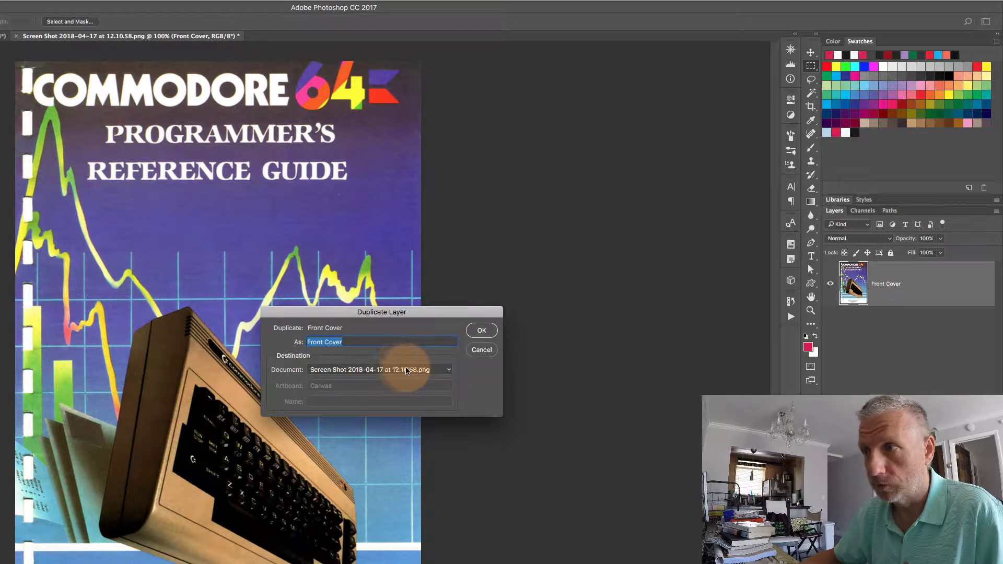
left_click(442, 370)
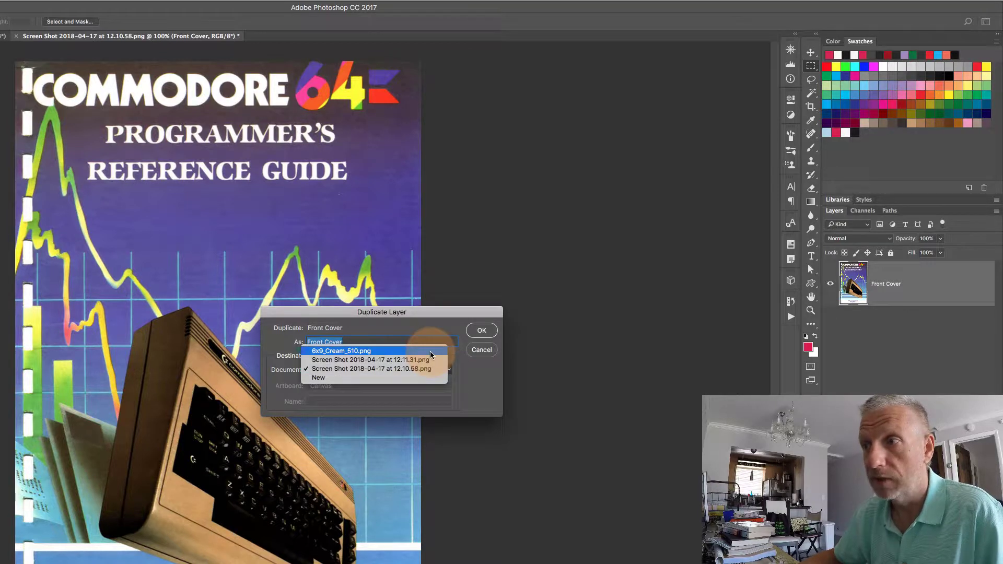
left_click(430, 352)
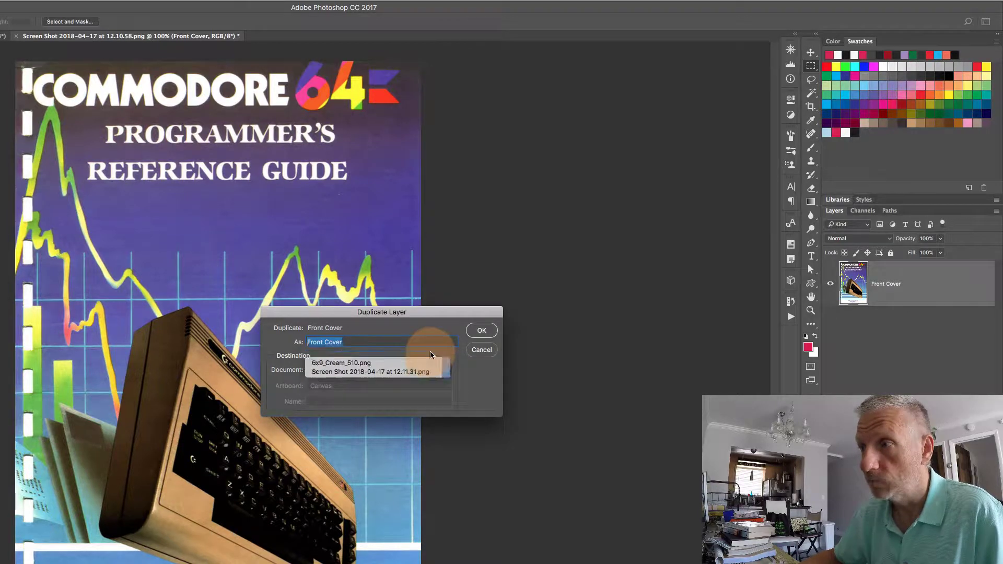
left_click(481, 331)
left_click(452, 281)
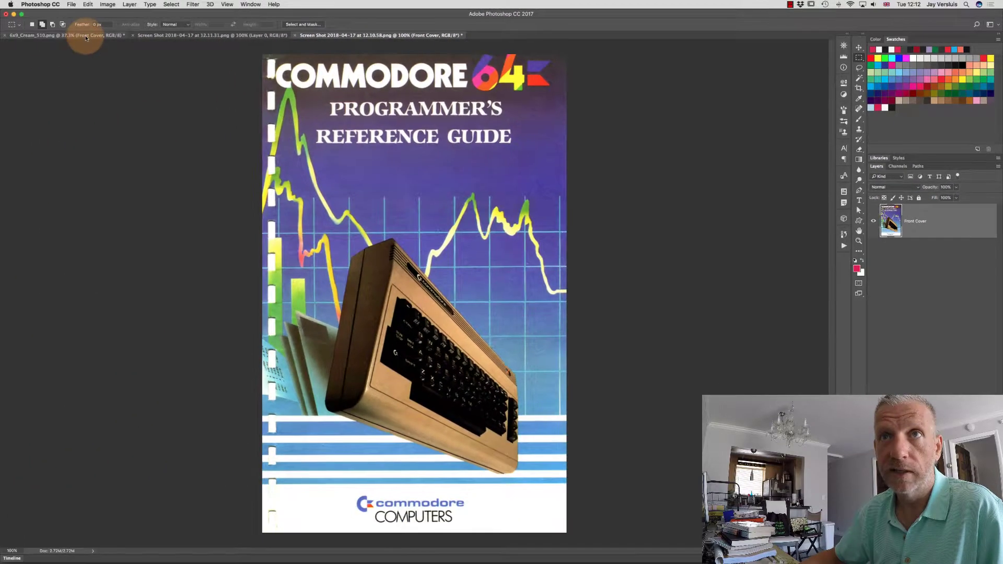
left_click(86, 37)
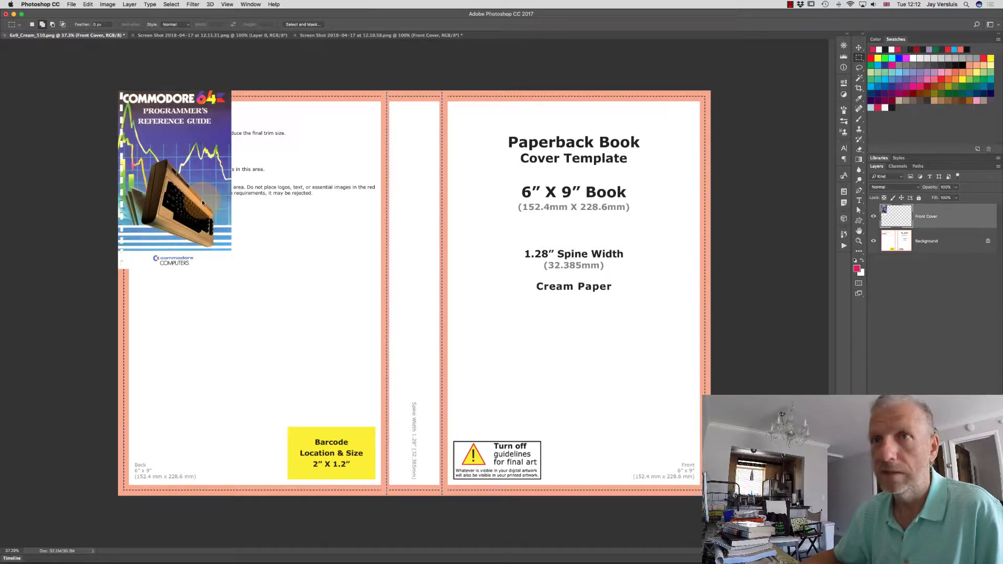
Close the front cover screenshot document without saving its changes
left_click(407, 37)
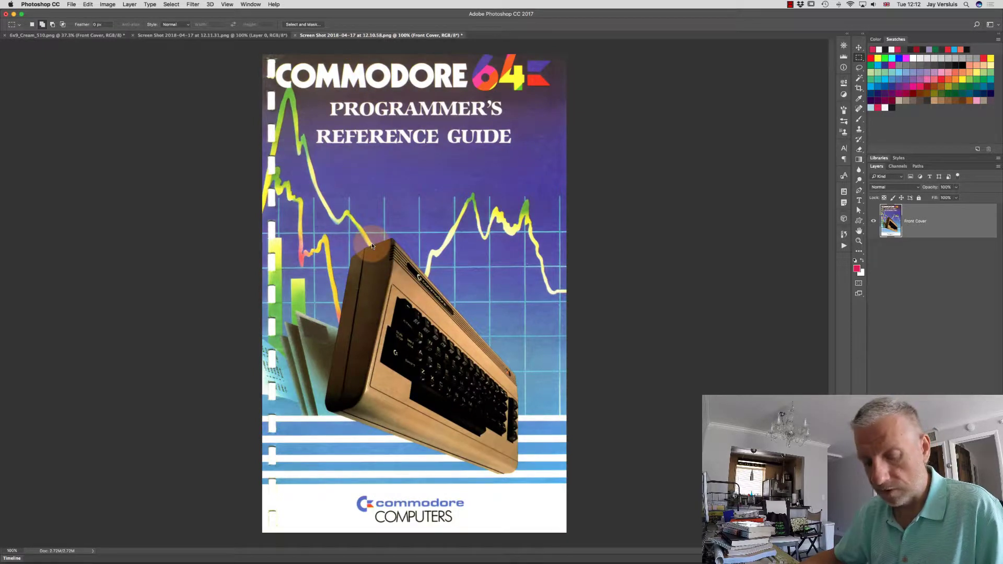
key("super+w")
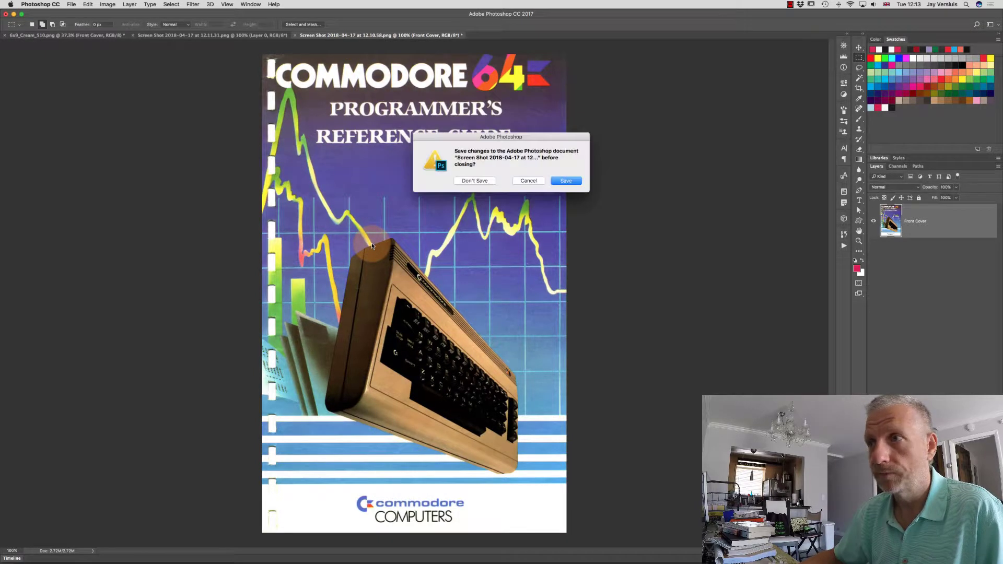
left_click(482, 182)
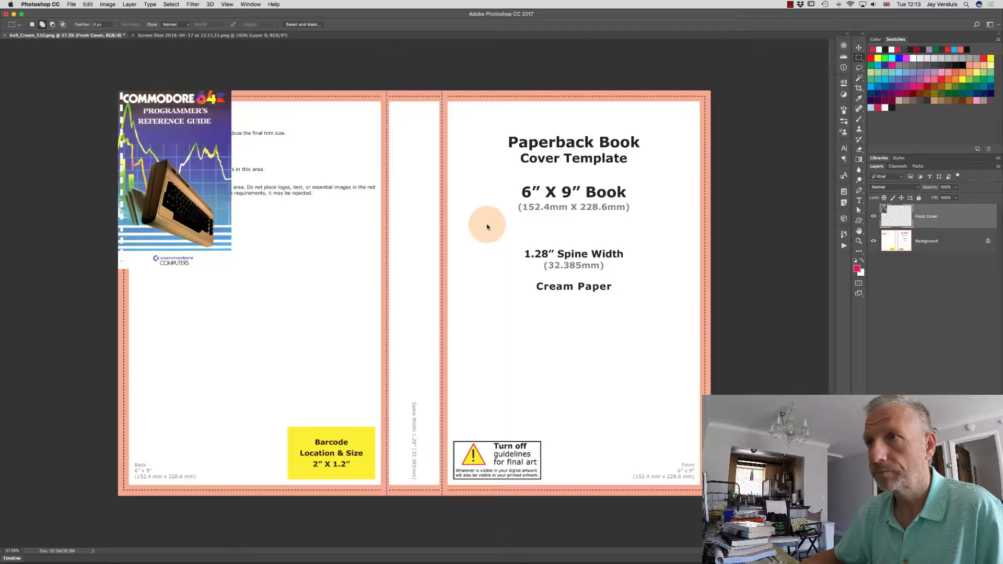
Rename the layer of the back cover screenshot to "Back Cover"
left_click(246, 35)
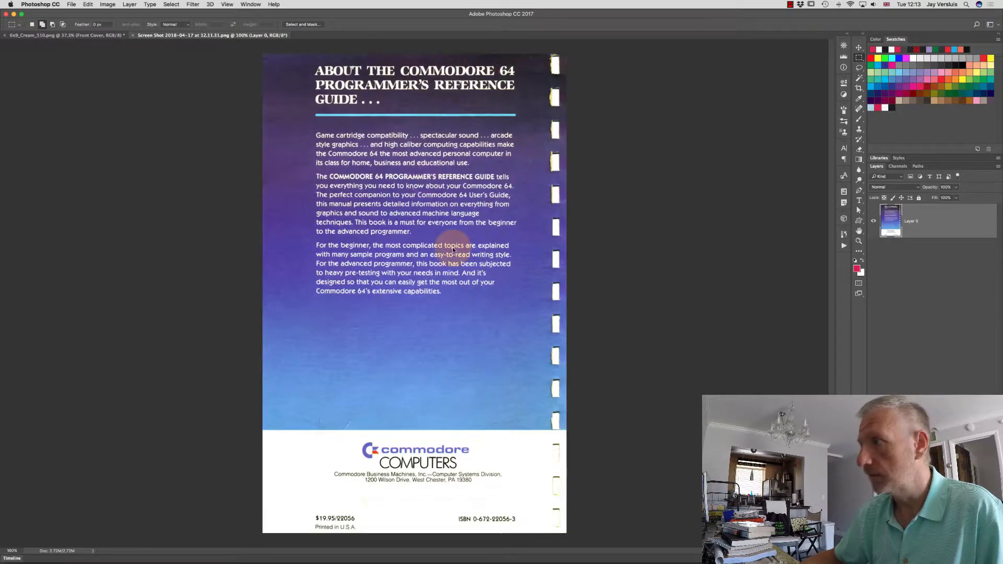
double_click(912, 221)
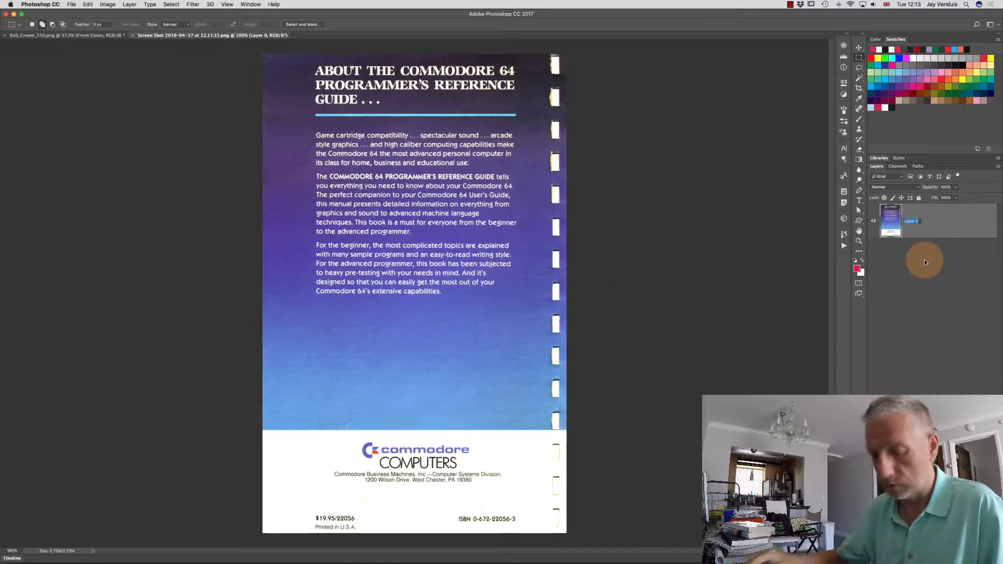
type("Black")
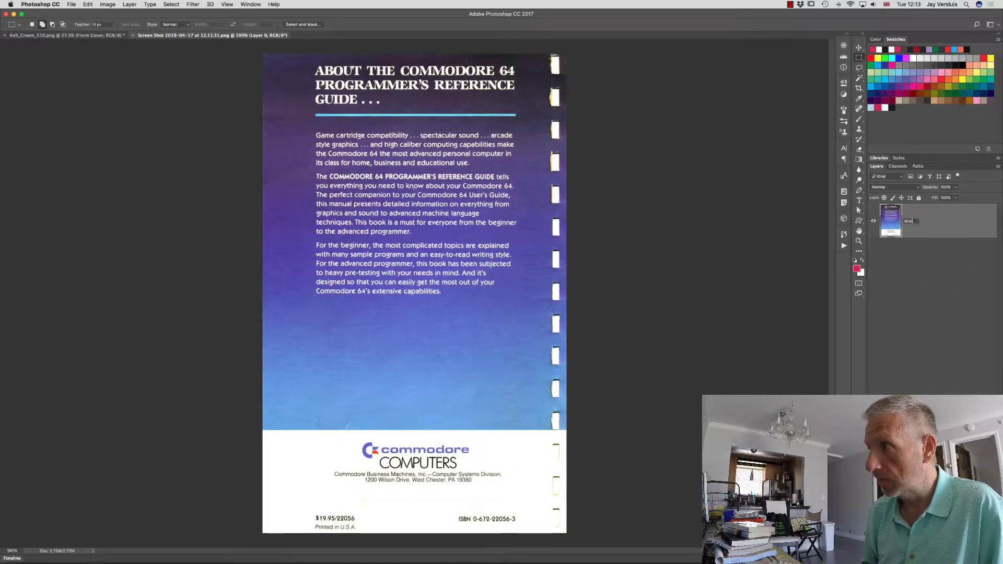
type("er")
left_click(964, 228)
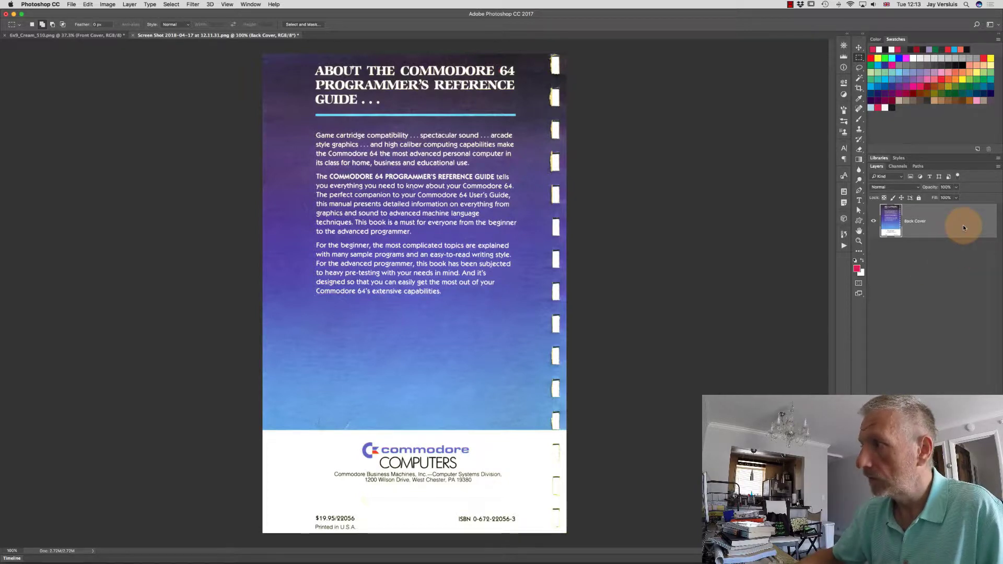
Duplicate the Back Cover layer into 6x9_Cream_510.png and close the back cover screenshot without saving
right_click(964, 226)
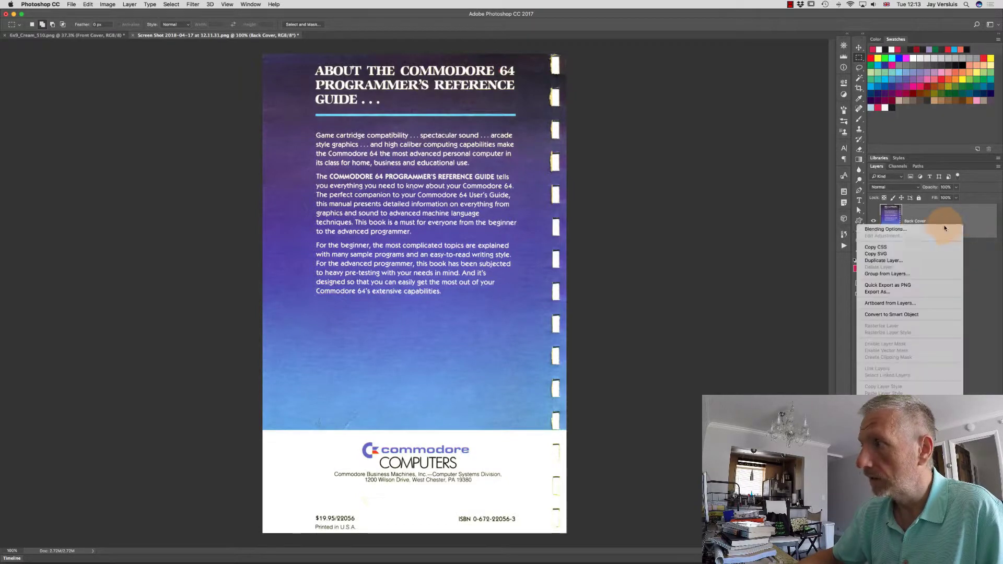
left_click(945, 260)
left_click(584, 285)
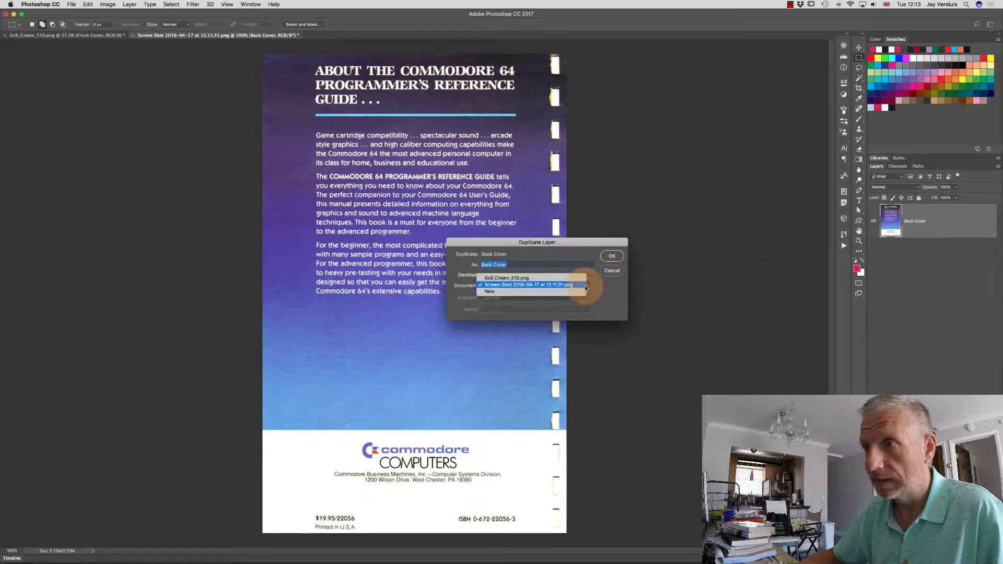
left_click(572, 278)
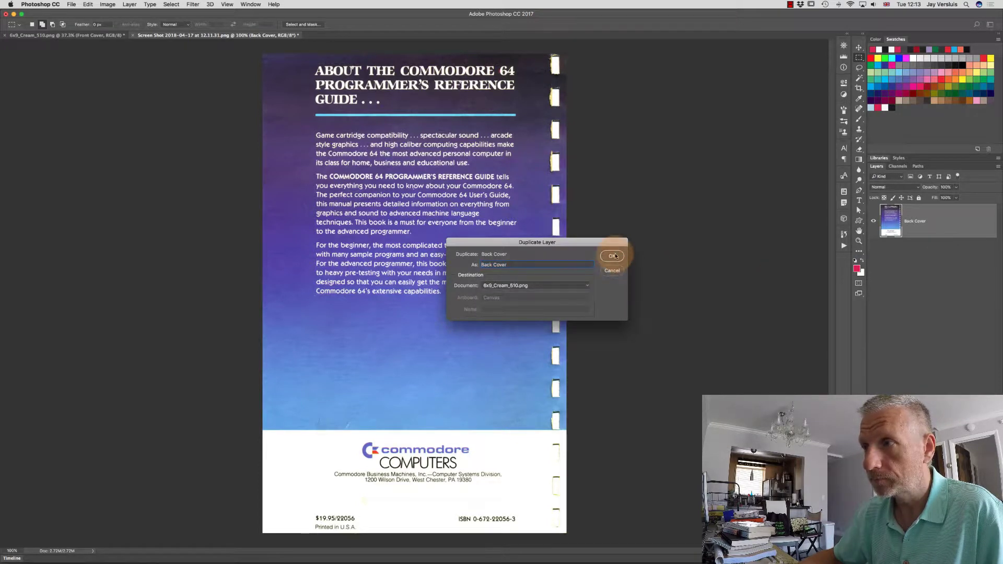
left_click(612, 256)
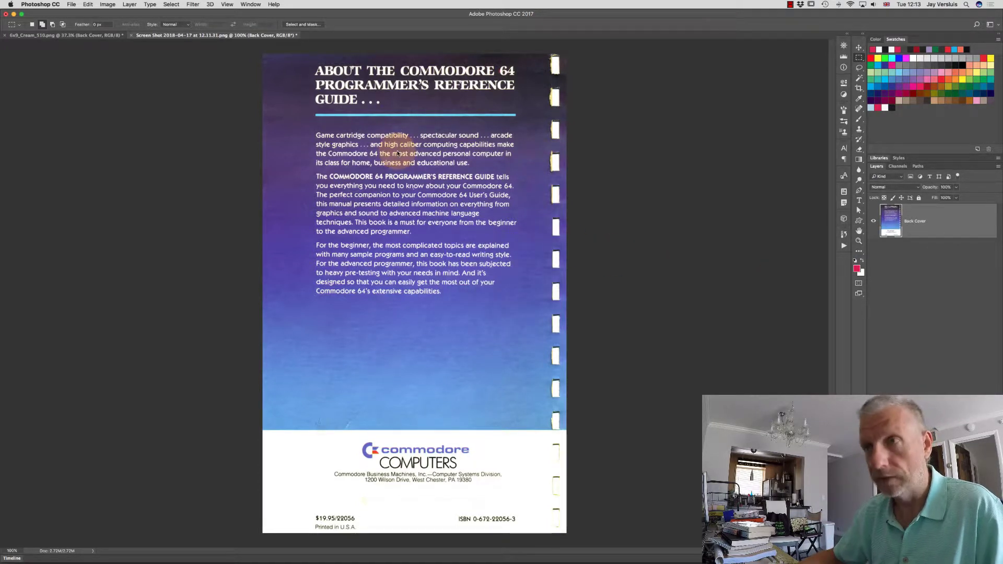
key("super+w")
left_click(482, 181)
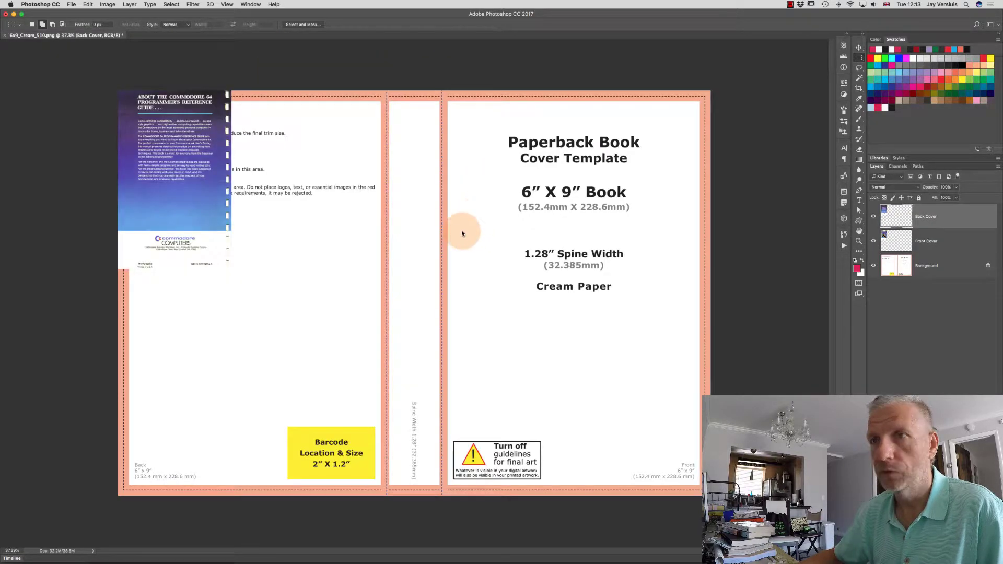
Move the Front Cover image onto the template's front panel and enlarge it to about the height of the white area
left_click(897, 240)
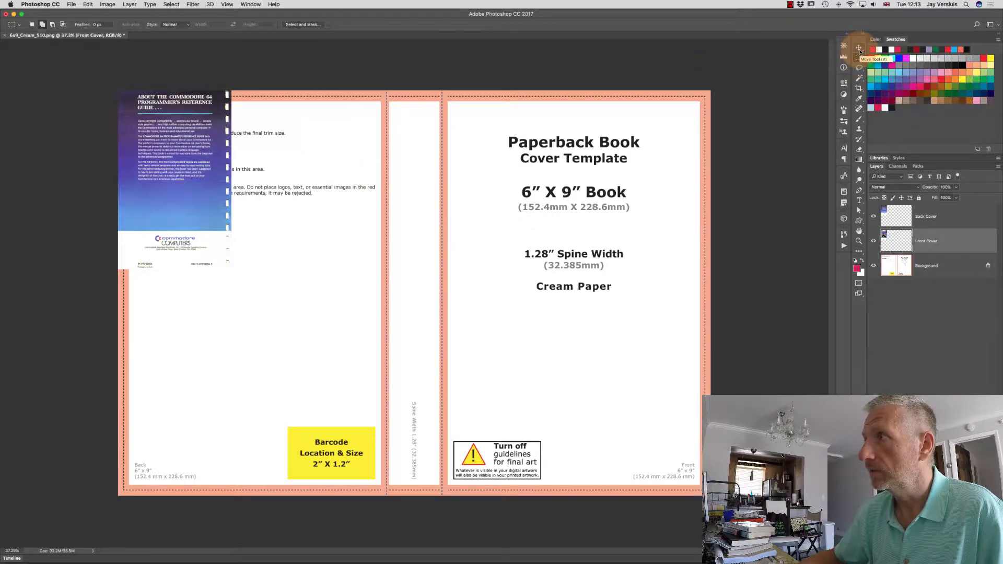
left_click(859, 48)
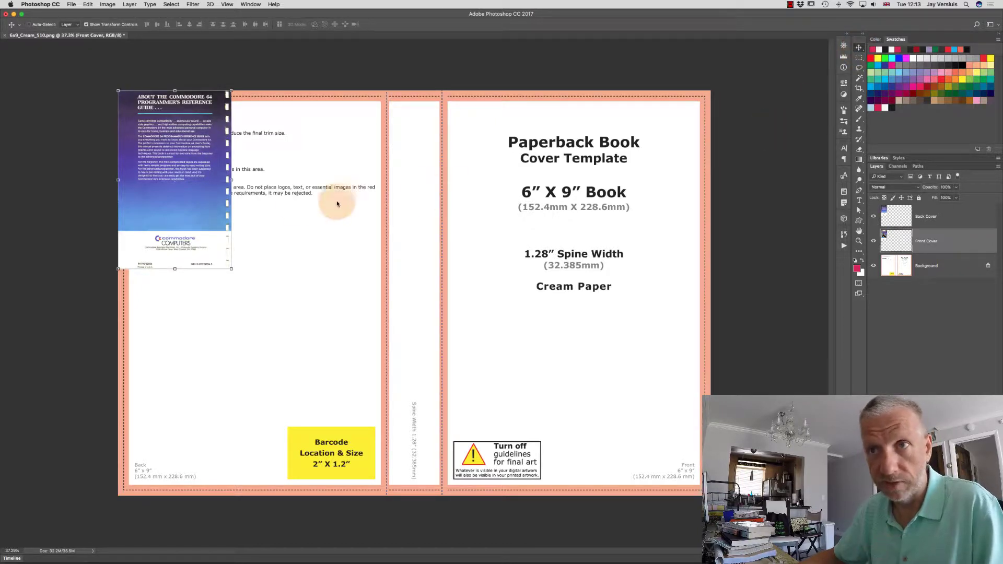
left_click_drag(192, 225, 522, 233)
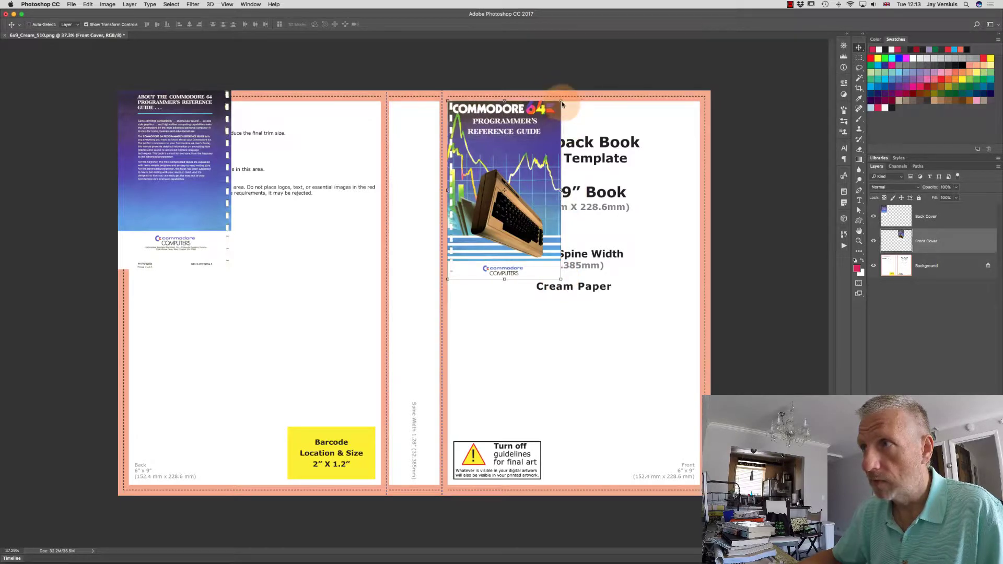
left_click_drag(560, 279, 691, 484)
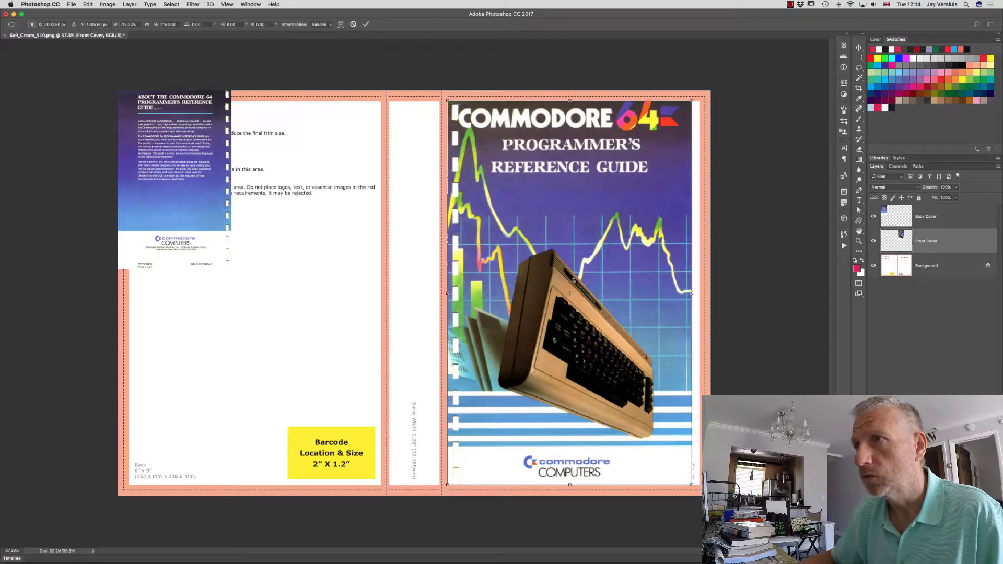
Try stretching the Front Cover image out to the bleed edges, and pull its upper spine-side corner back to the white area
left_click_drag(691, 485, 709, 493)
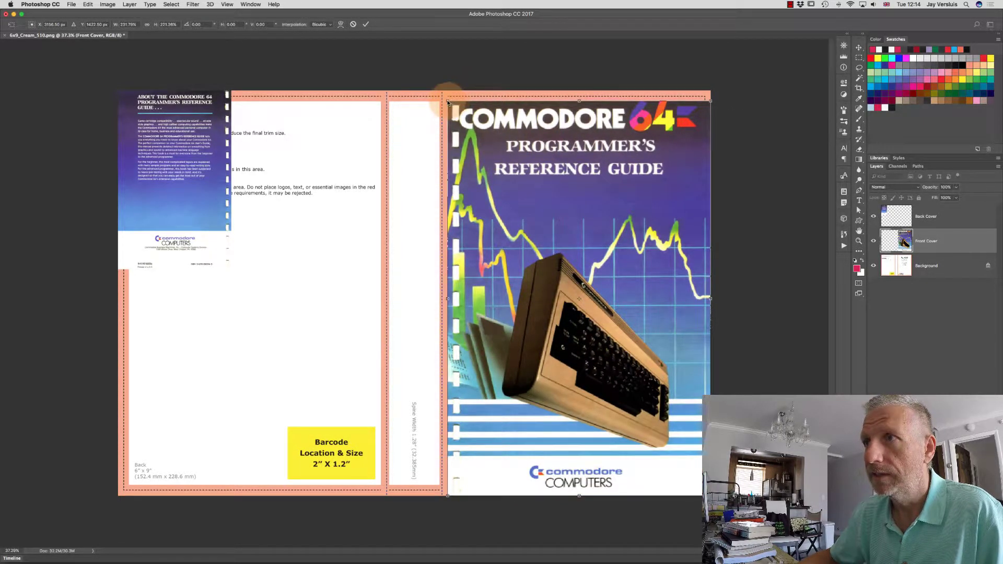
left_click_drag(445, 99, 439, 91)
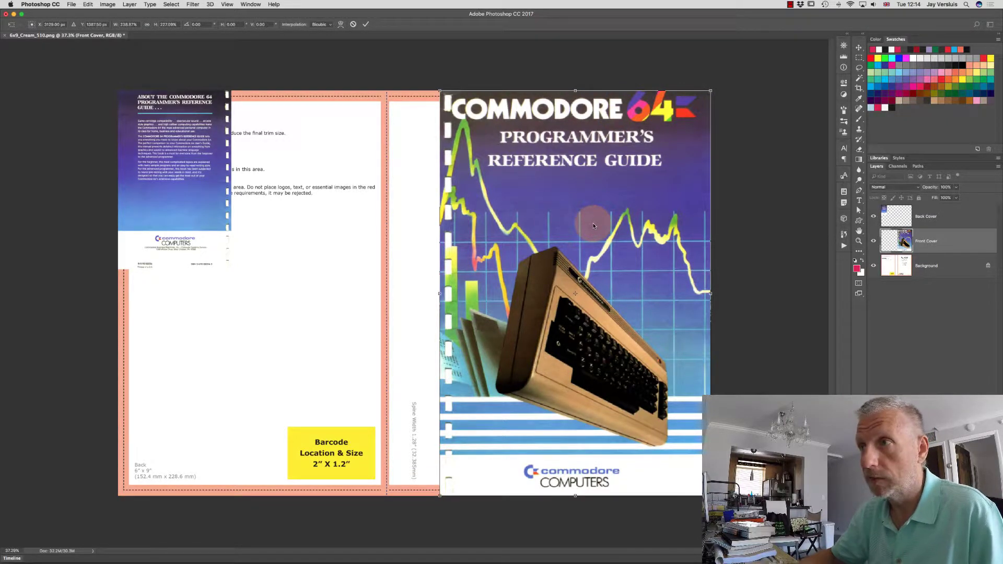
left_click_drag(440, 92, 448, 102)
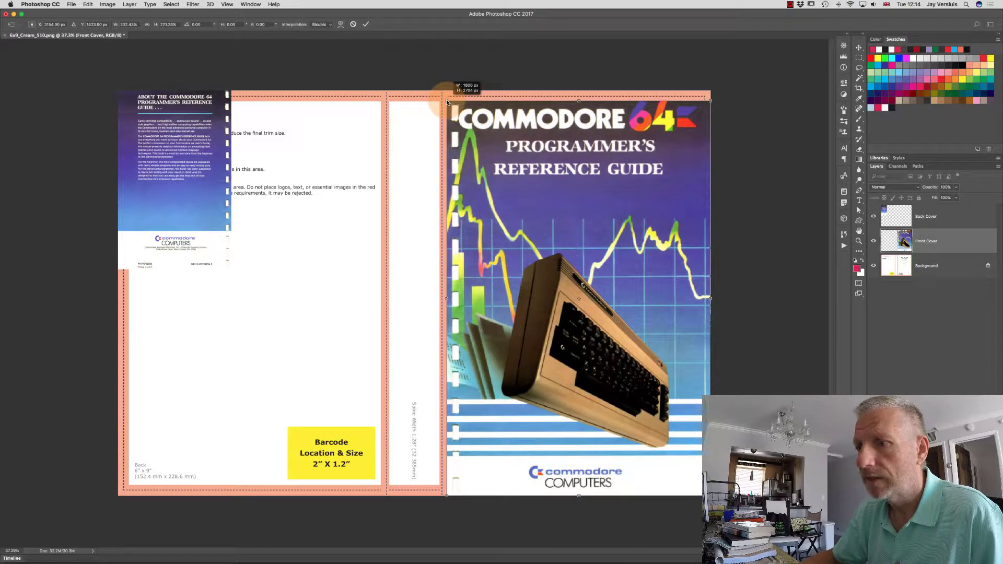
left_click_drag(447, 102, 448, 102)
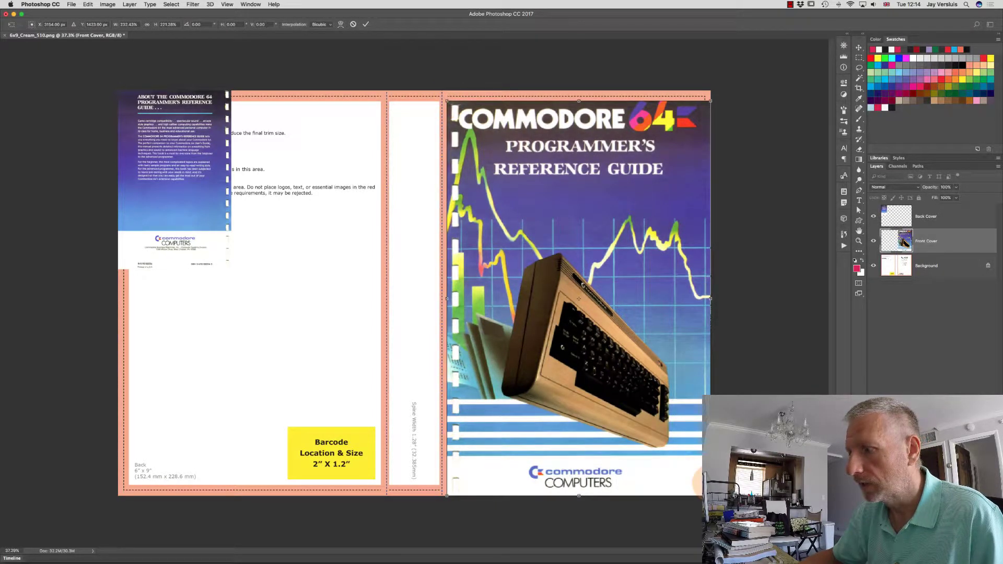
Fit the Front Cover's lower outer corner to the corner of the front panel's white area and apply the transform
mouse_move(709, 495)
left_mouse_down()
mouse_move(690, 477)
mouse_move(701, 484)
left_mouse_up()
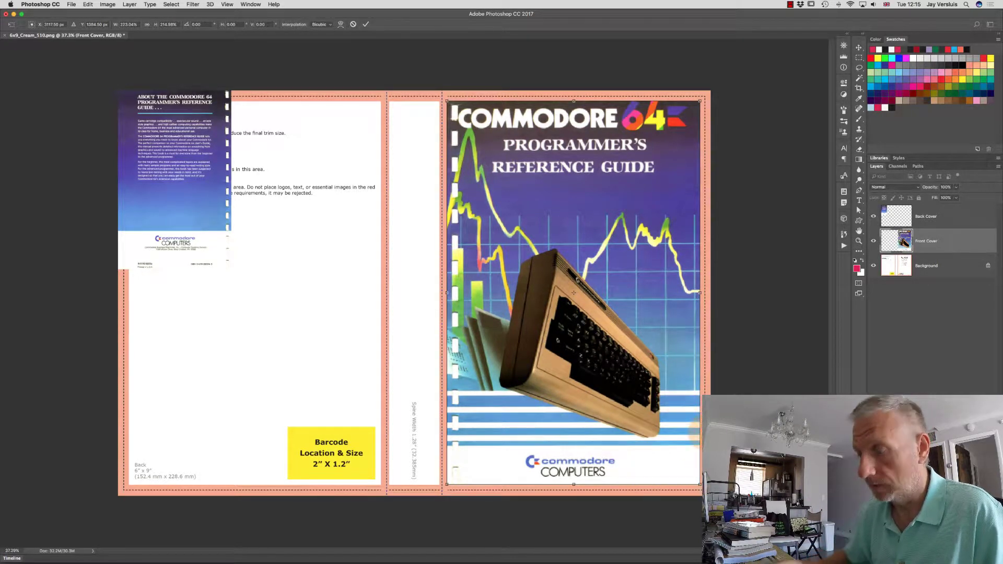
key("Return")
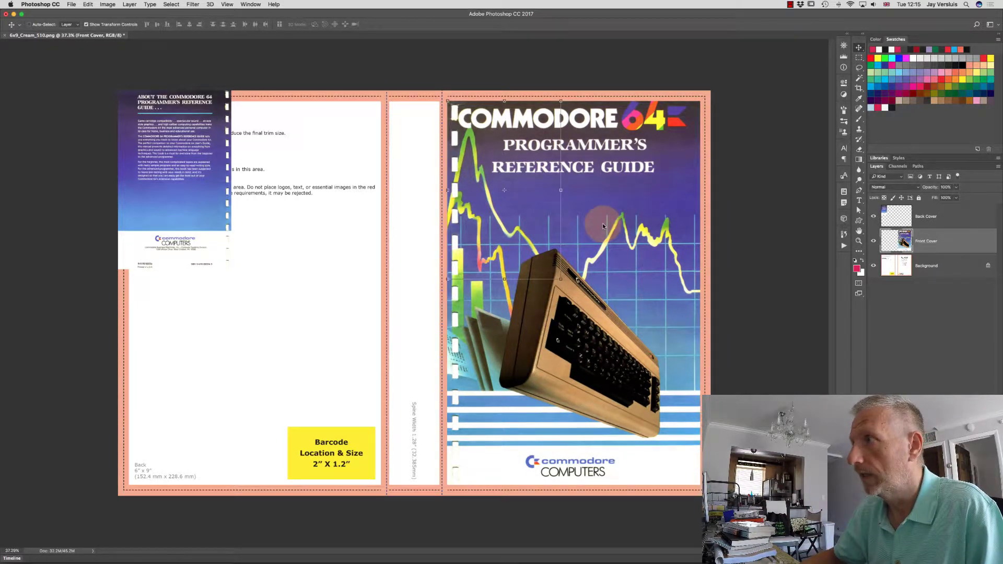
Move the Back Cover image onto the template's back panel, enlarge it to fill the white area, and apply the transform
left_click(887, 213)
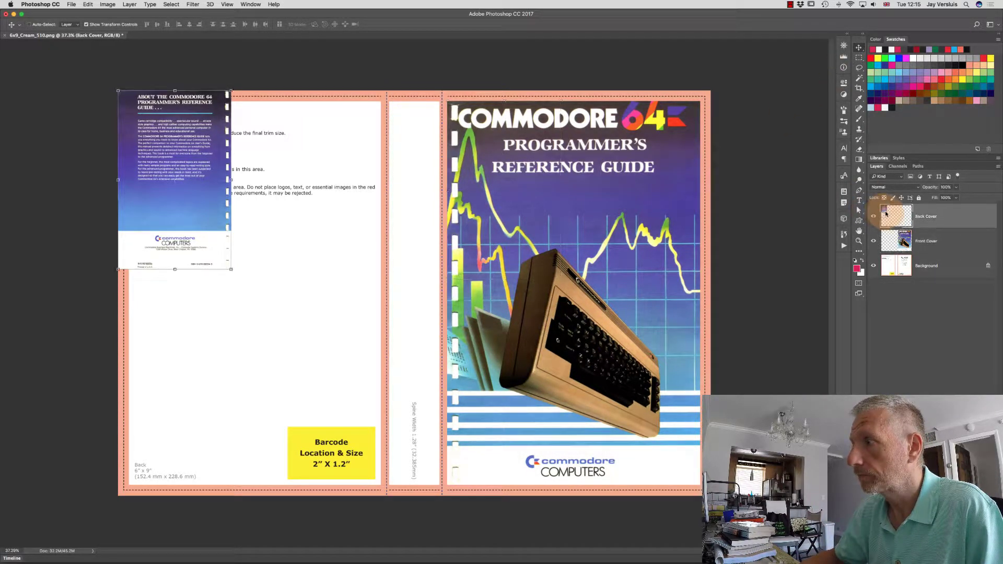
left_click(891, 240)
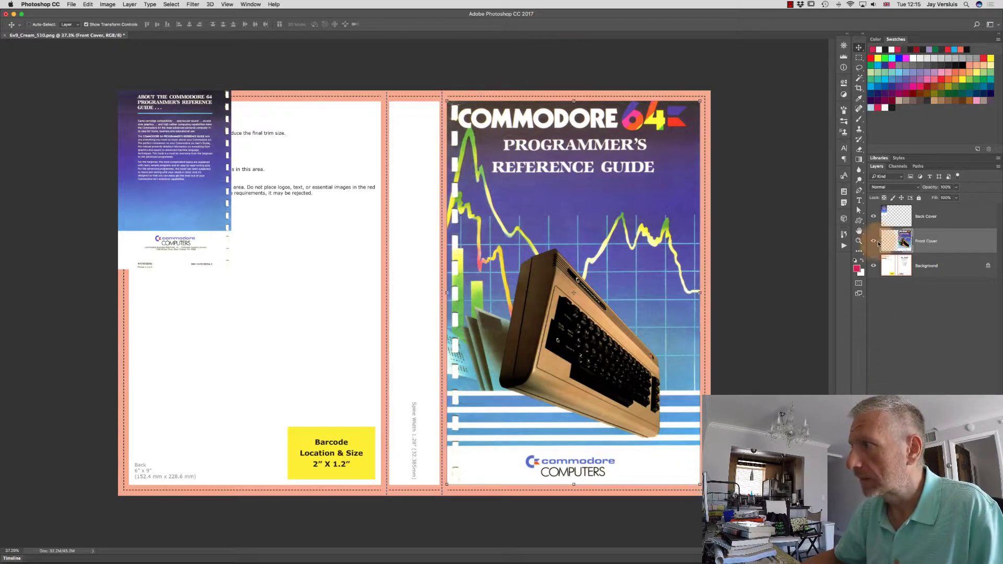
left_click(898, 214)
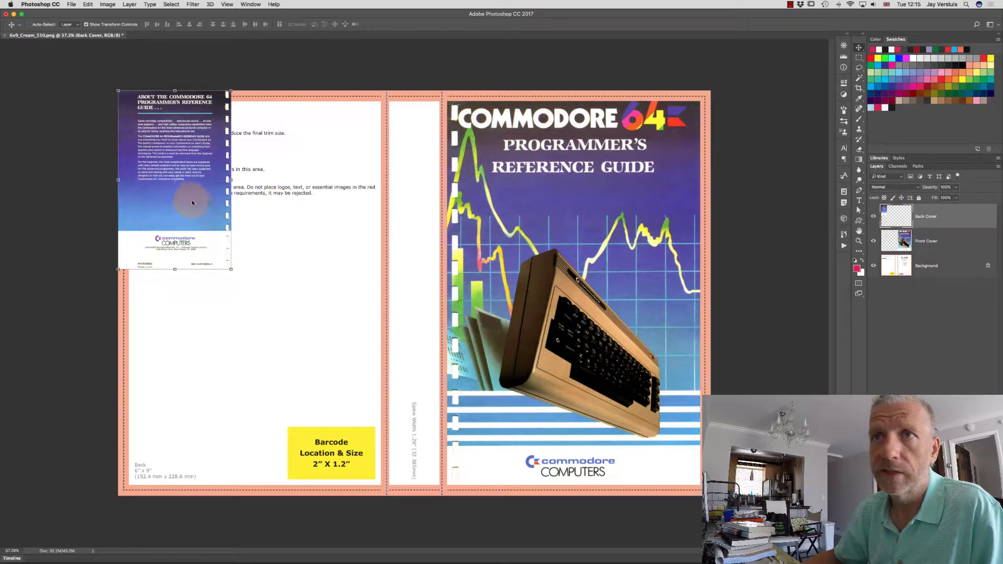
left_click_drag(196, 205, 207, 218)
left_click_drag(234, 277, 379, 486)
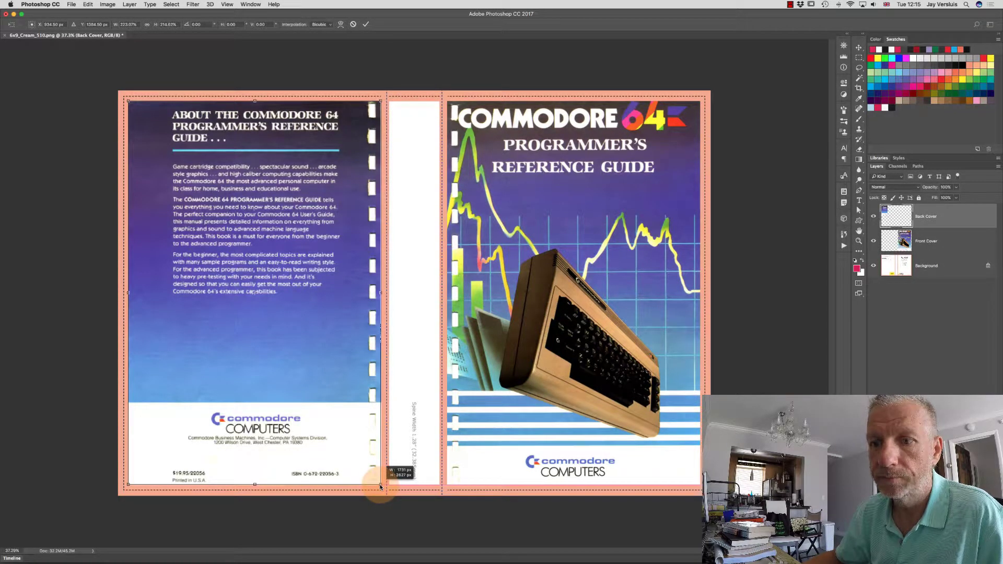
left_click_drag(380, 486, 380, 486)
key("Return")
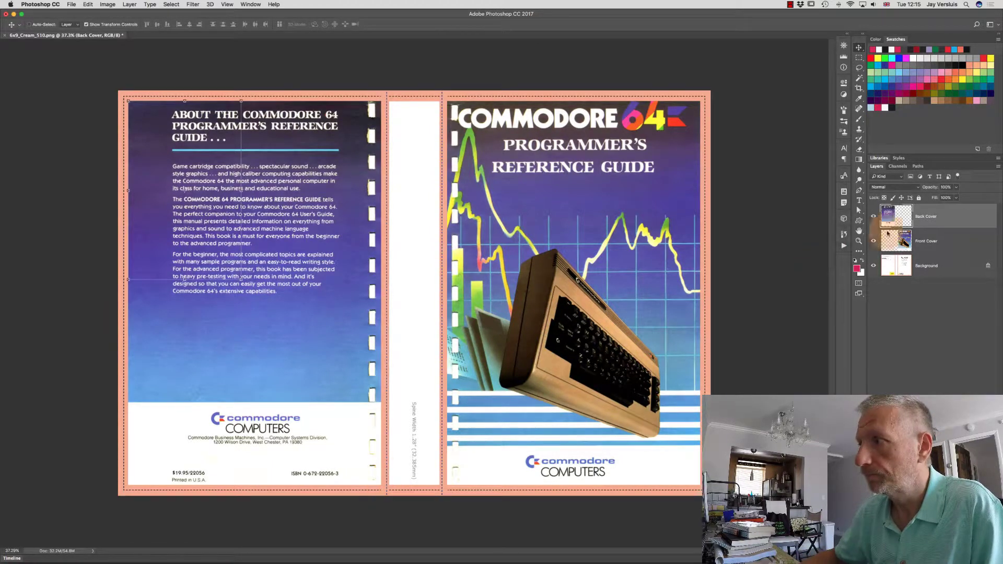
left_click(898, 246)
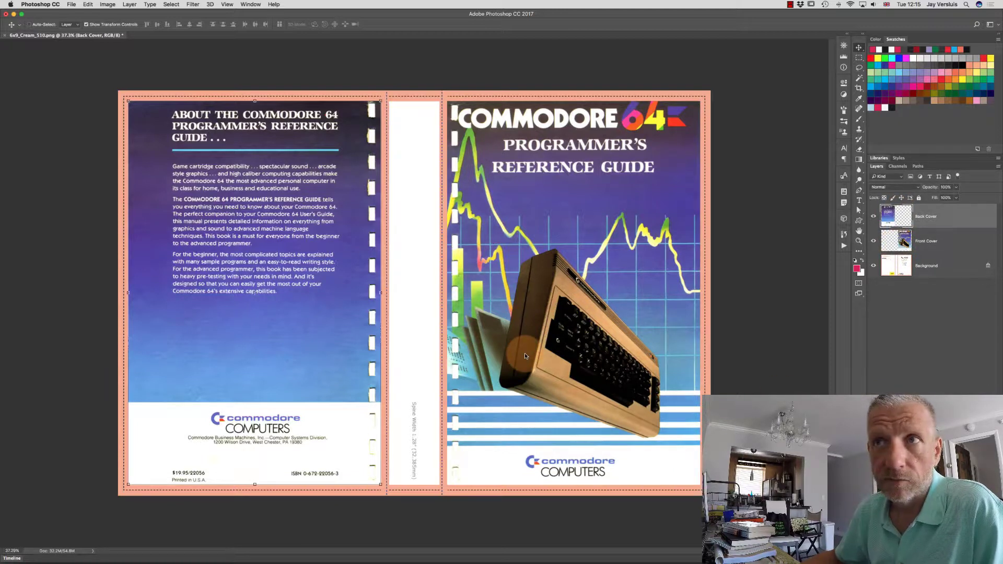
left_click(213, 340)
left_click(124, 315)
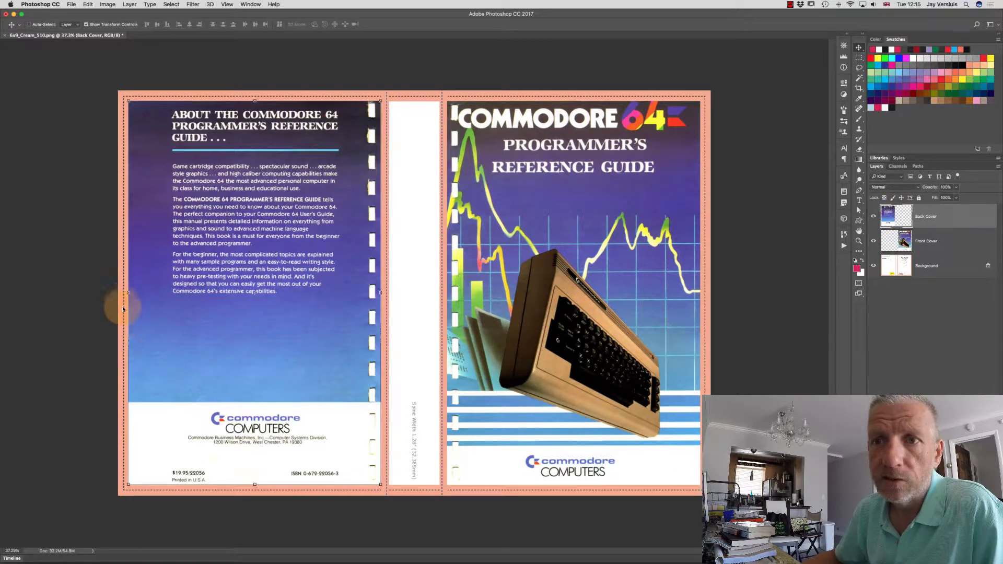
left_click(391, 308)
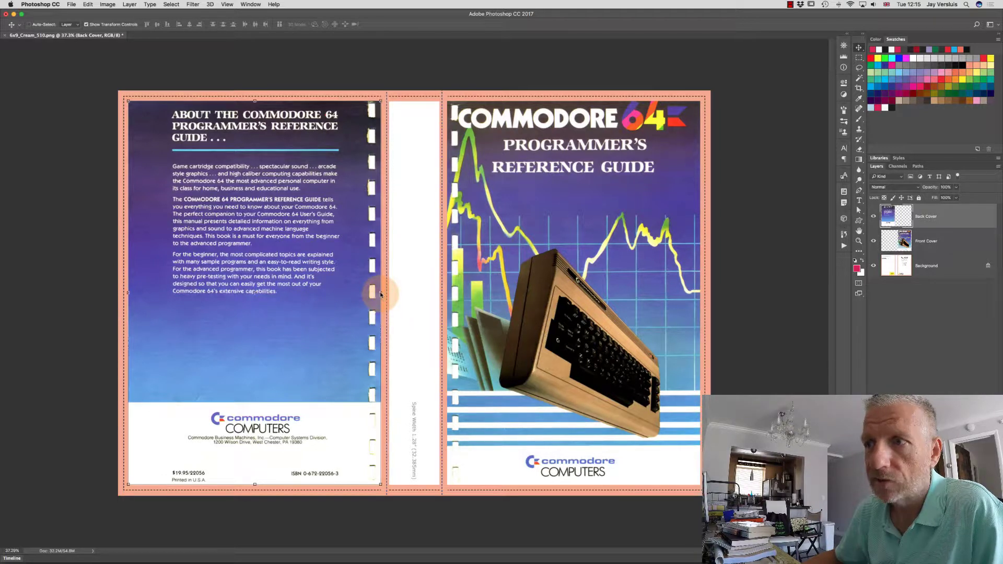
Stretch the Back Cover image to the spine fold line and the outer and bottom bleed edges, and apply the transform
left_click_drag(380, 292, 385, 308)
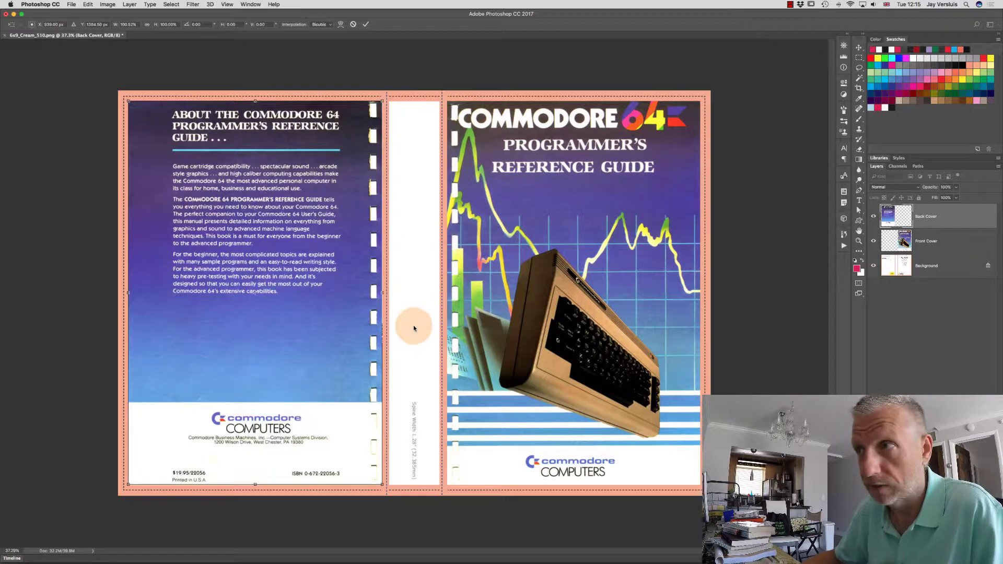
left_click_drag(381, 294, 386, 294)
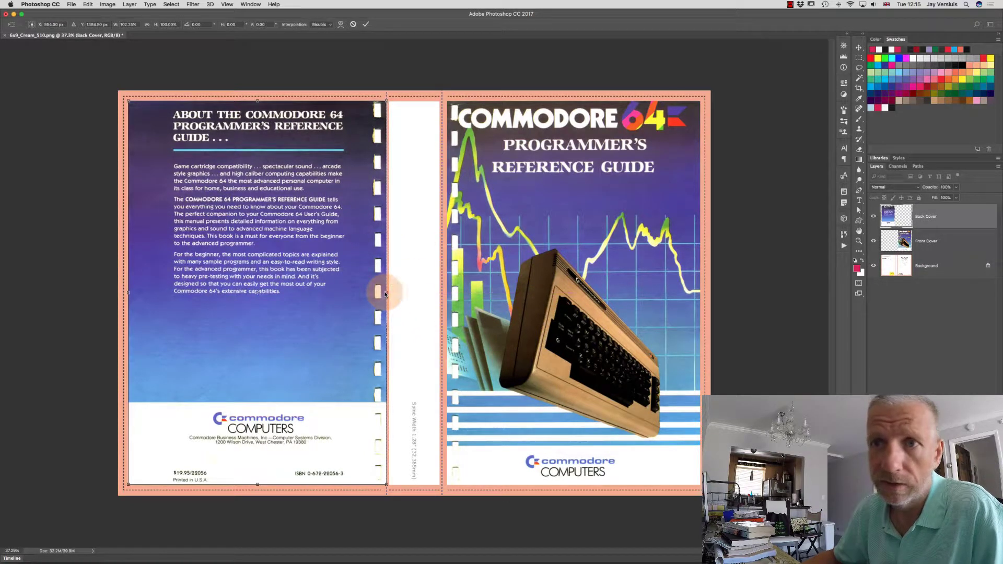
left_click_drag(131, 294, 120, 292)
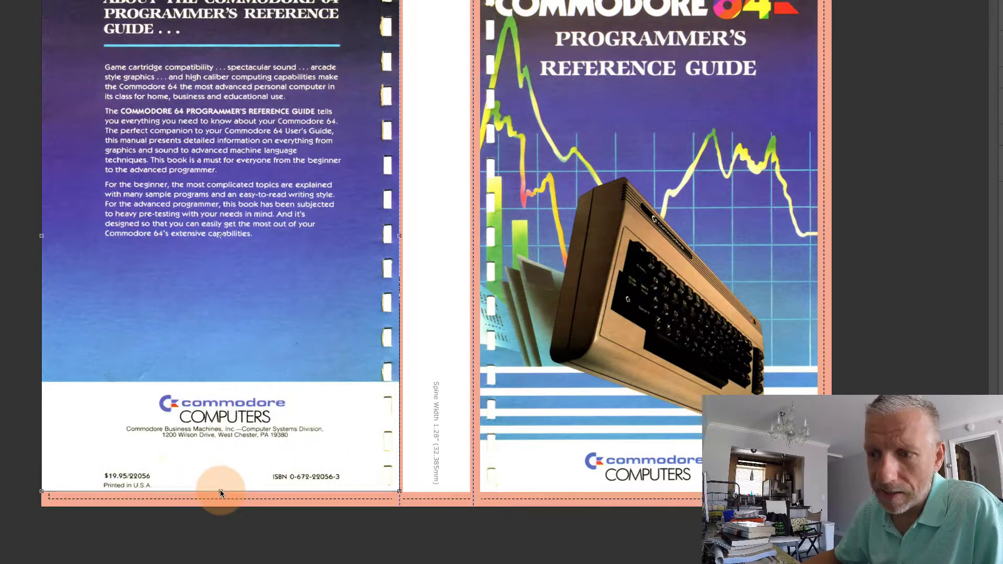
left_click_drag(221, 491, 222, 506)
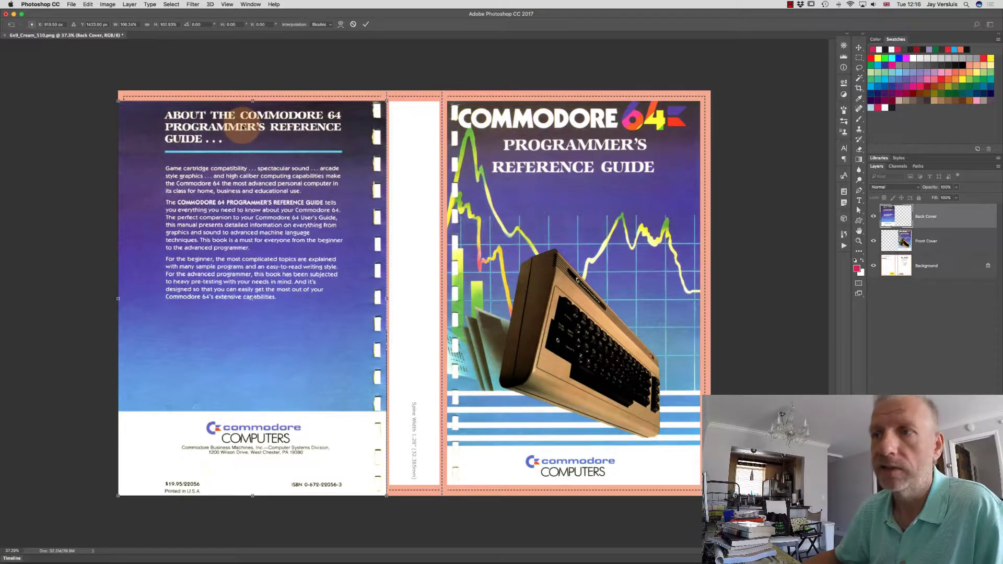
key("Return")
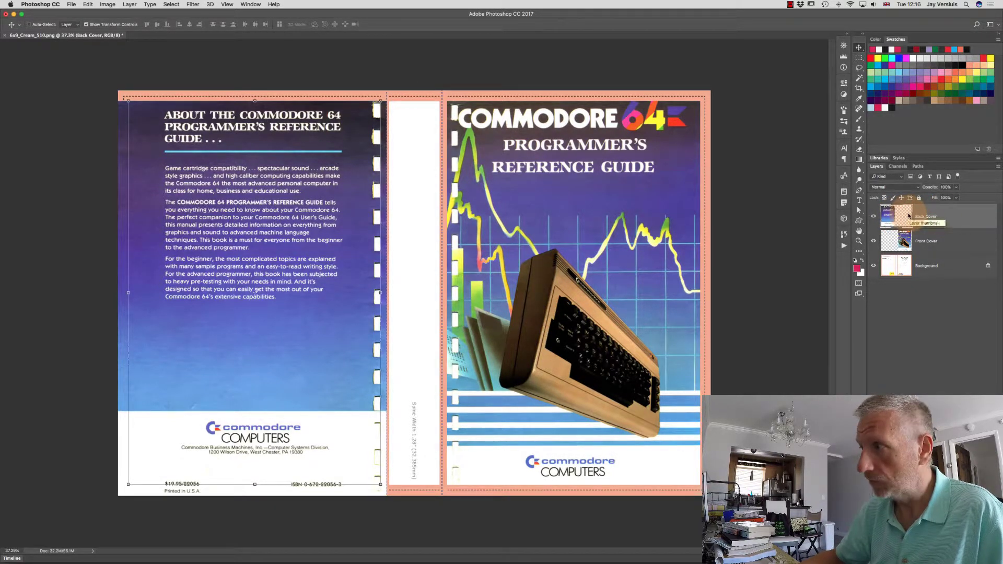
Duplicate the Back Cover layer, placing the copy between the original and the Front Cover layer
left_click_drag(909, 216, 937, 242)
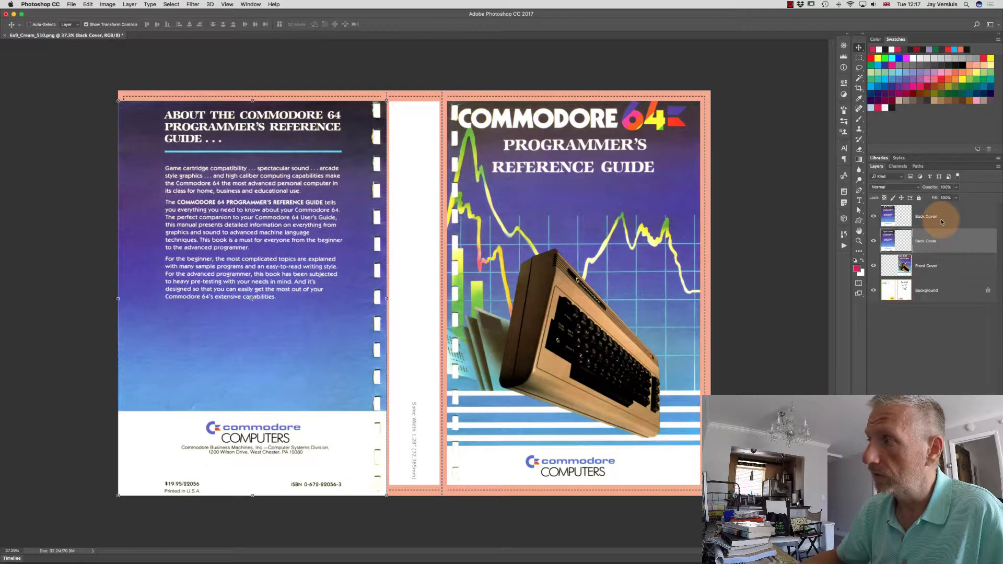
right_click(951, 234)
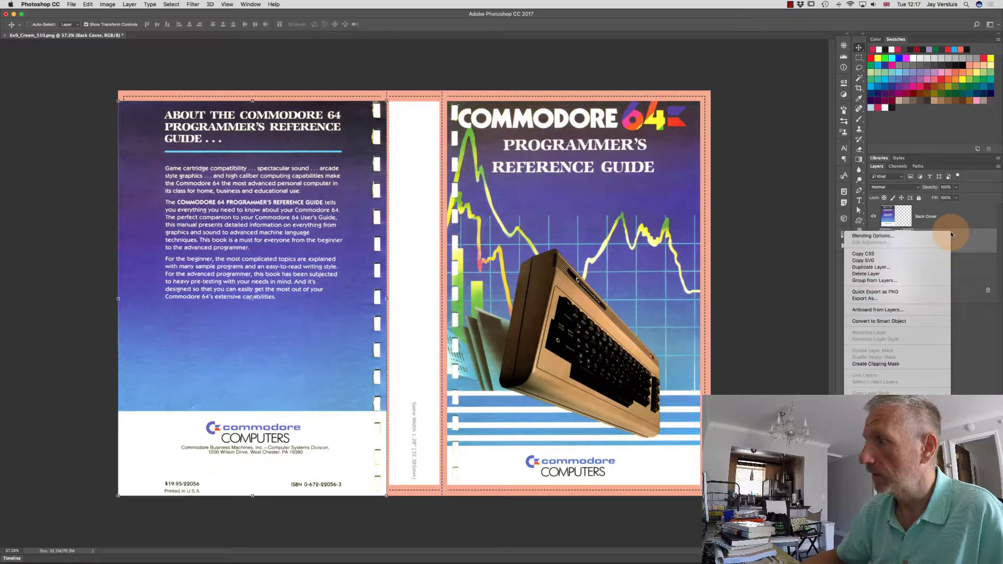
left_click(929, 267)
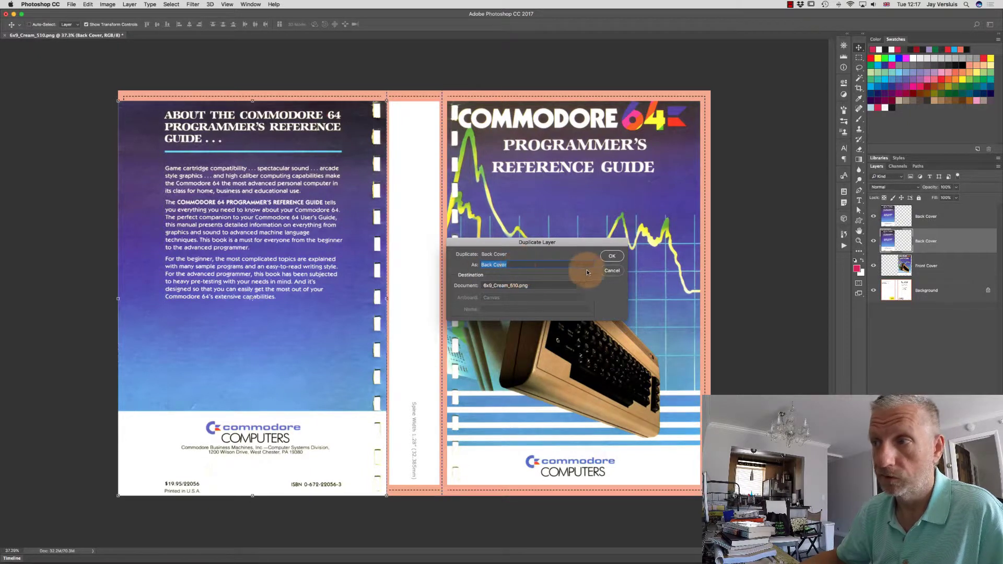
left_click(610, 271)
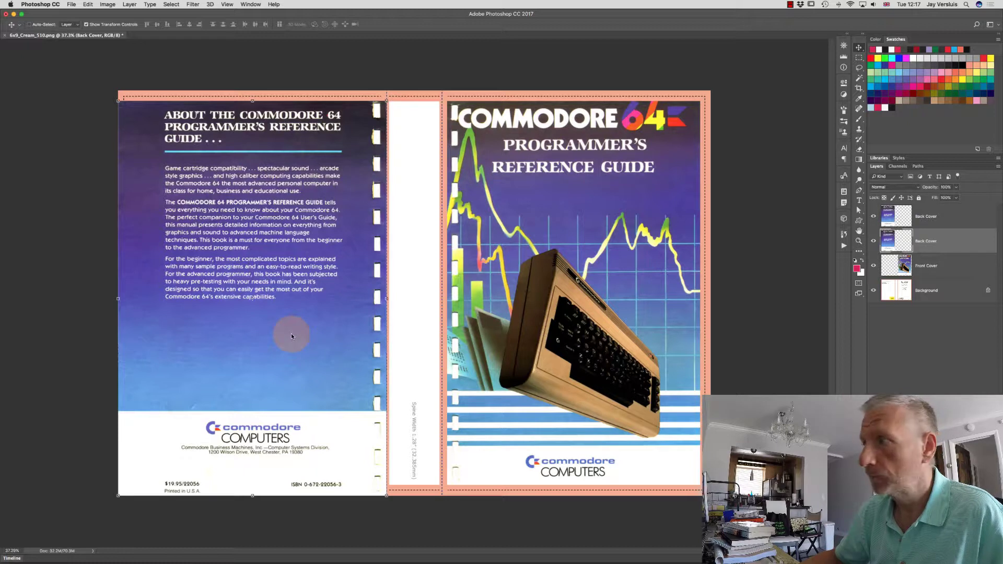
Move the lower Back Cover layer up to the template's top edge and set the upper Back Cover layer's opacity to 64%
left_click_drag(265, 343, 265, 332)
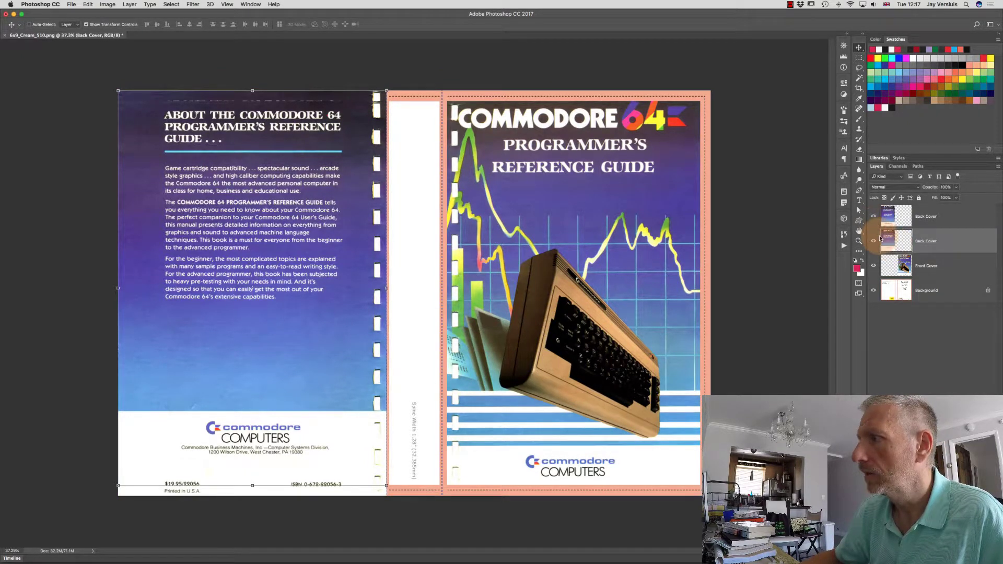
left_click(906, 214)
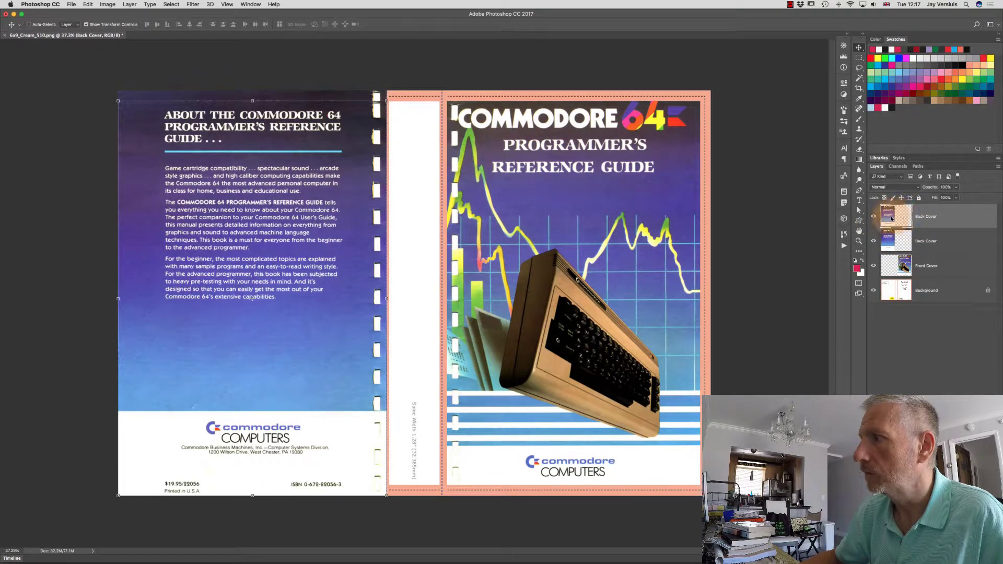
left_click_drag(924, 189, 895, 189)
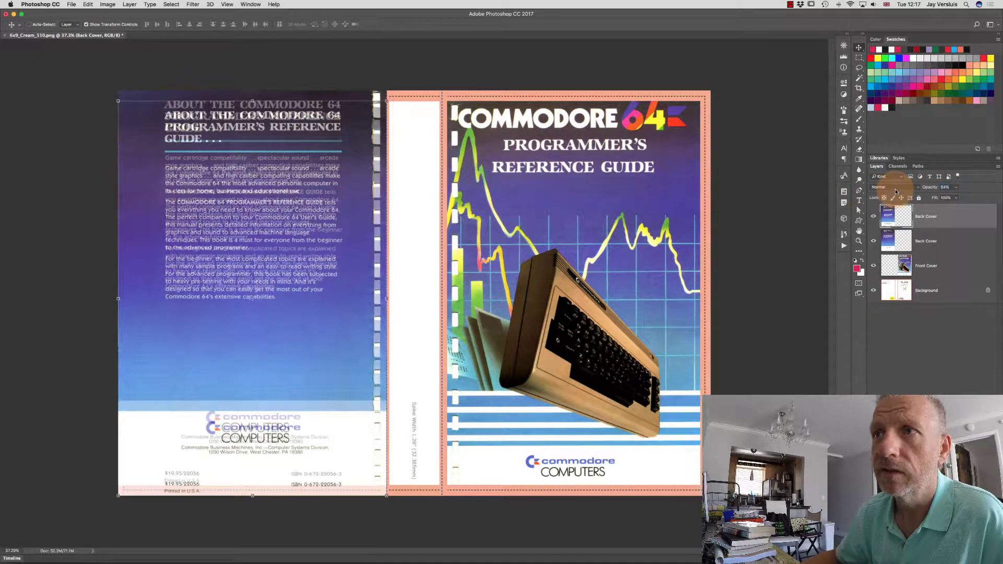
left_click(389, 296)
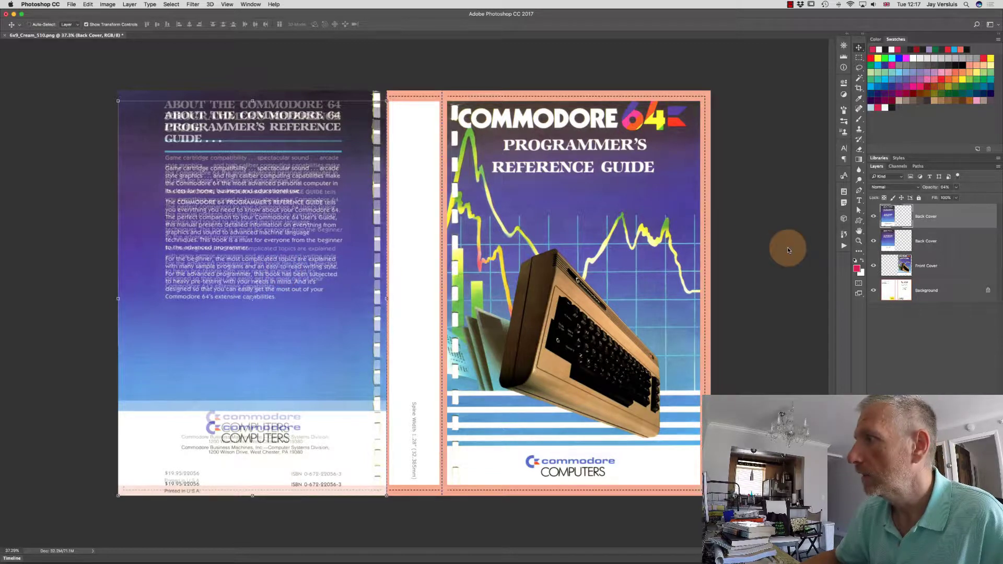
Hide the upper Back Cover layer and stretch the lower one downward until its blue gradient nearly fills the back panel, applying the transform
left_click(873, 216)
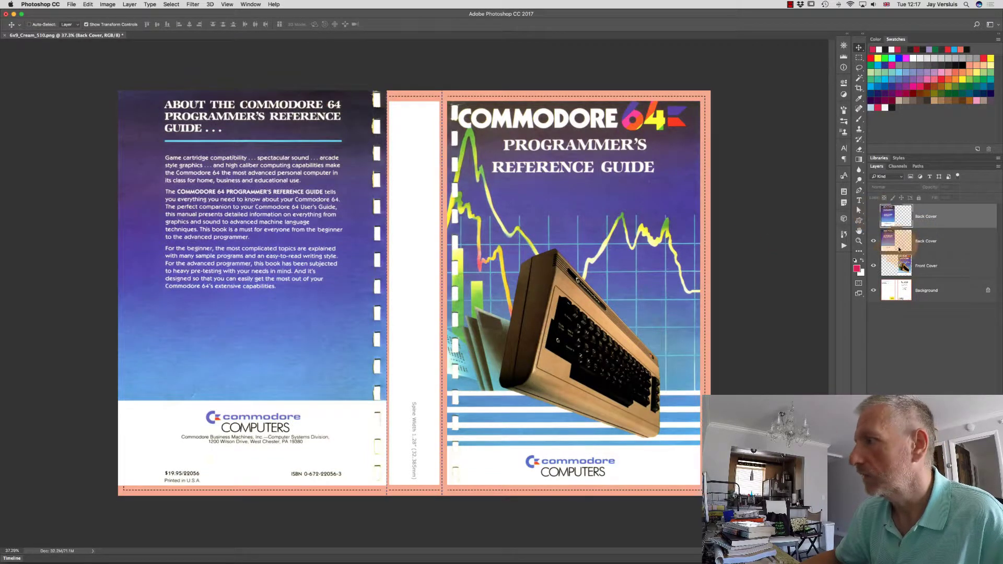
left_click(902, 250)
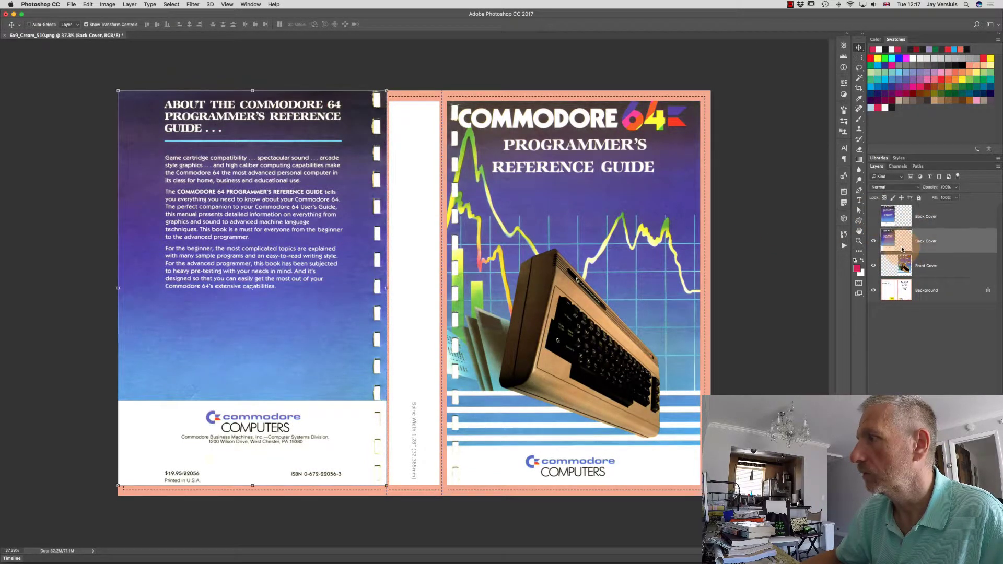
left_click(273, 315)
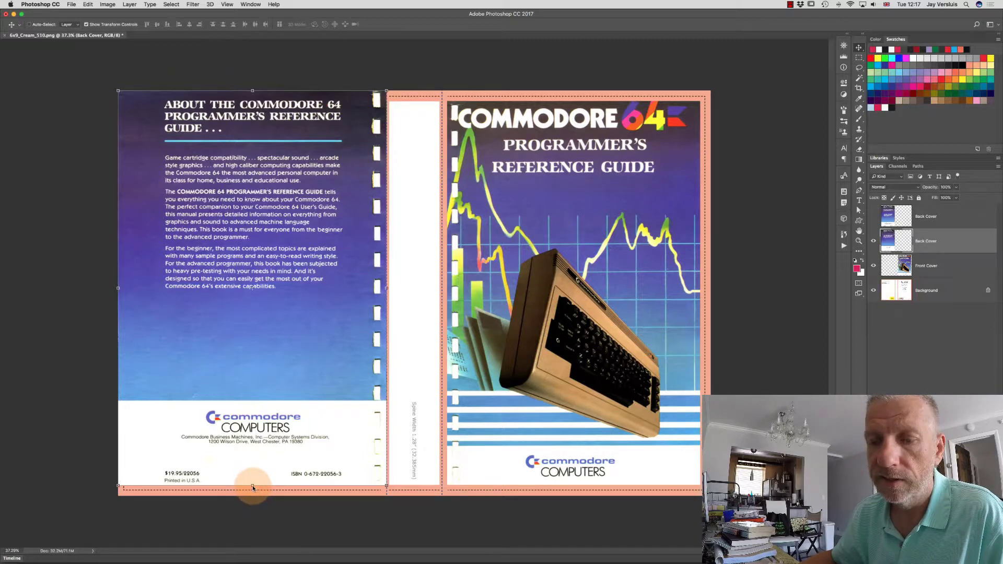
left_click_drag(253, 488, 241, 563)
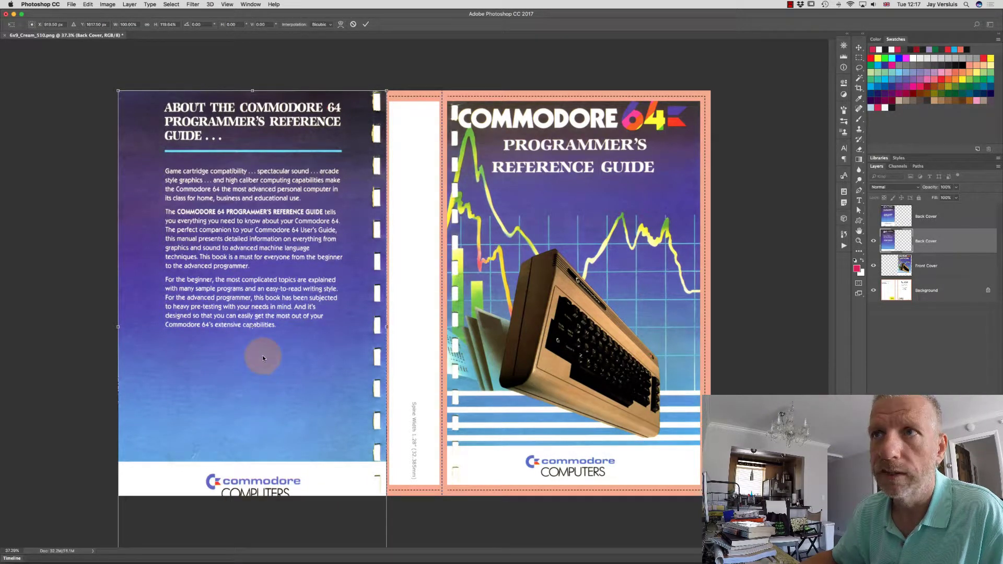
left_click_drag(252, 90, 252, 54)
left_click_drag(250, 160, 252, 193)
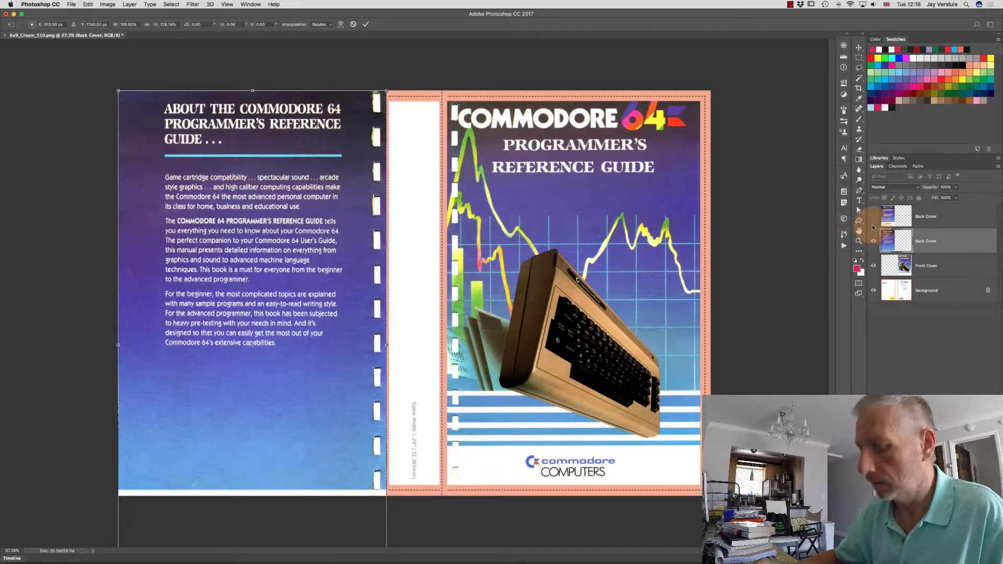
key("Return")
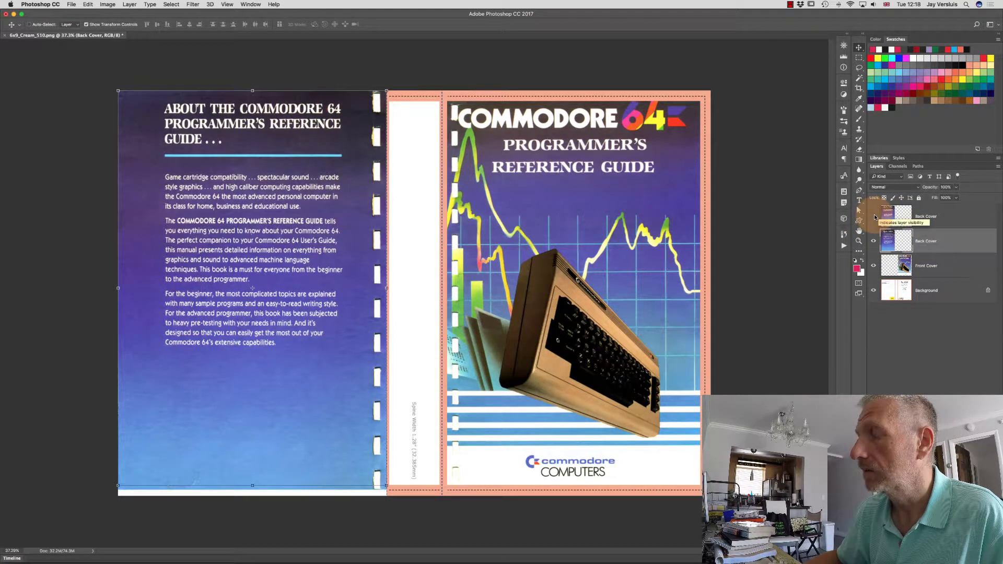
Show the upper Back Cover layer again and set its opacity to 100%
left_click(876, 218)
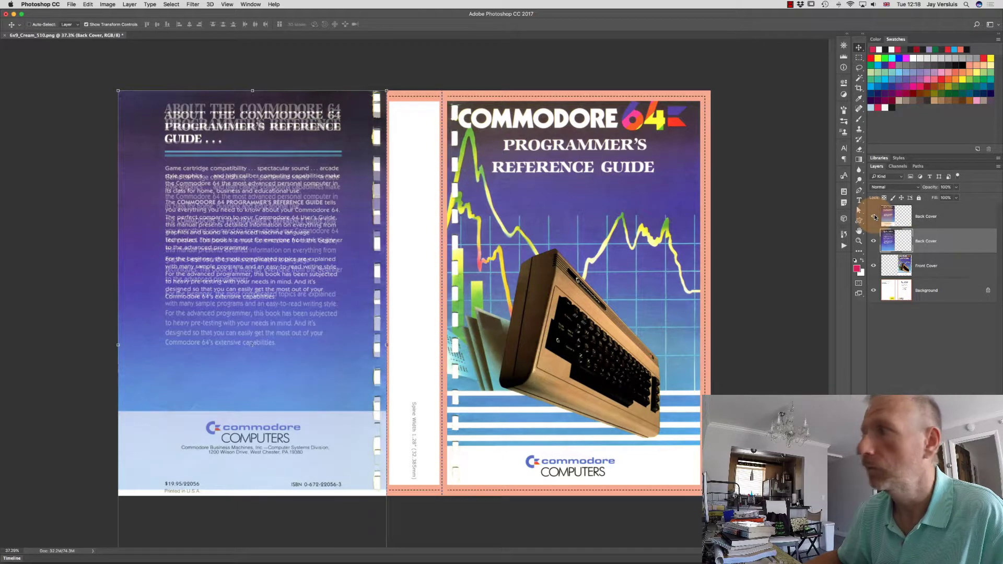
left_click(900, 219)
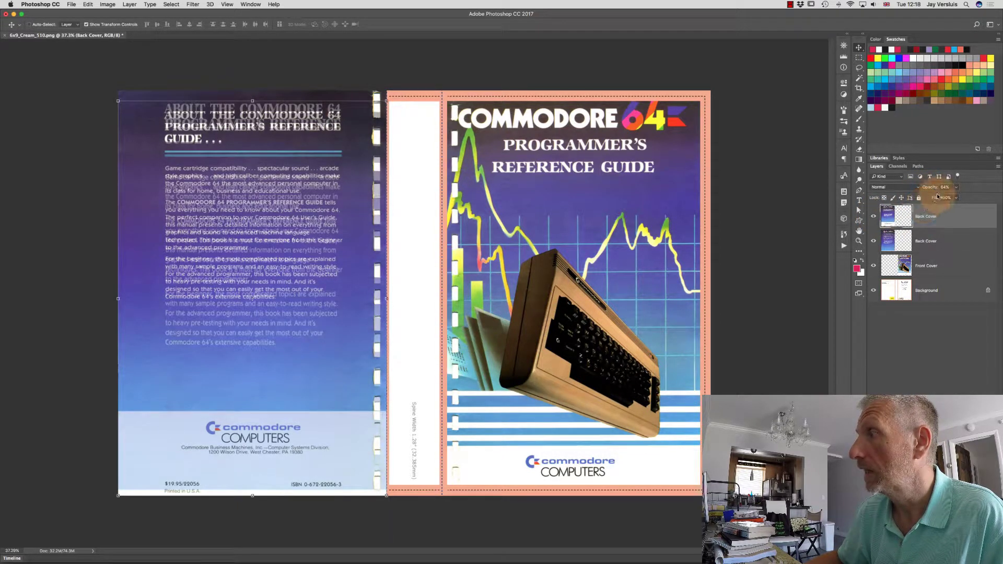
left_click(930, 187)
type("100")
key("Return")
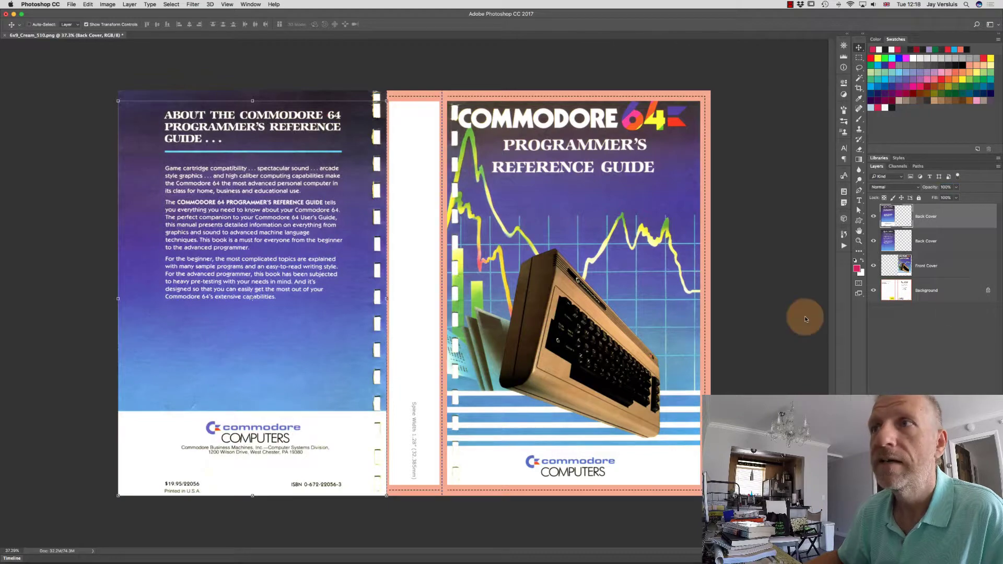
Add a Solid Color fill layer in da1c4d and place it directly beneath the upper Back Cover layer
left_click(914, 327)
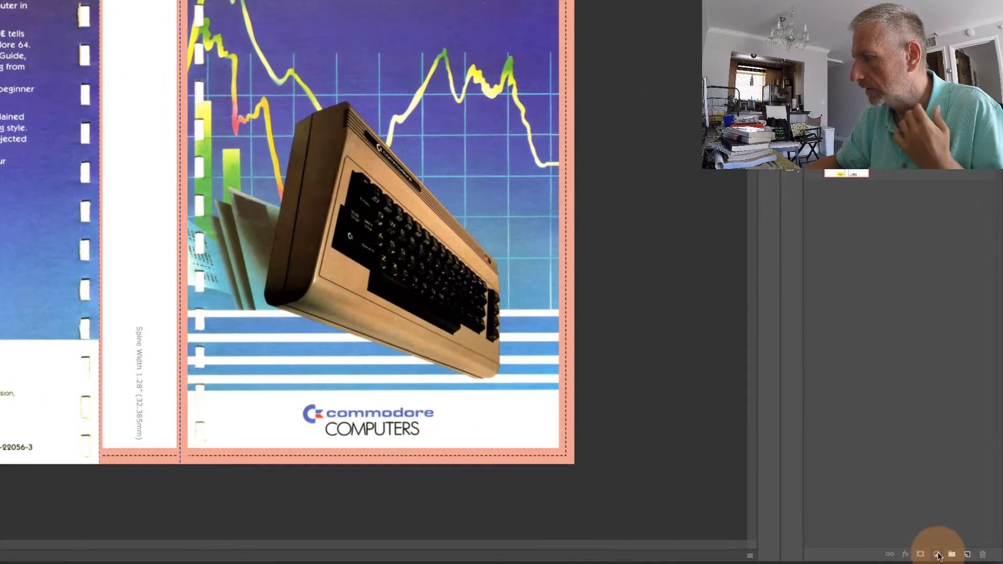
left_click(944, 556)
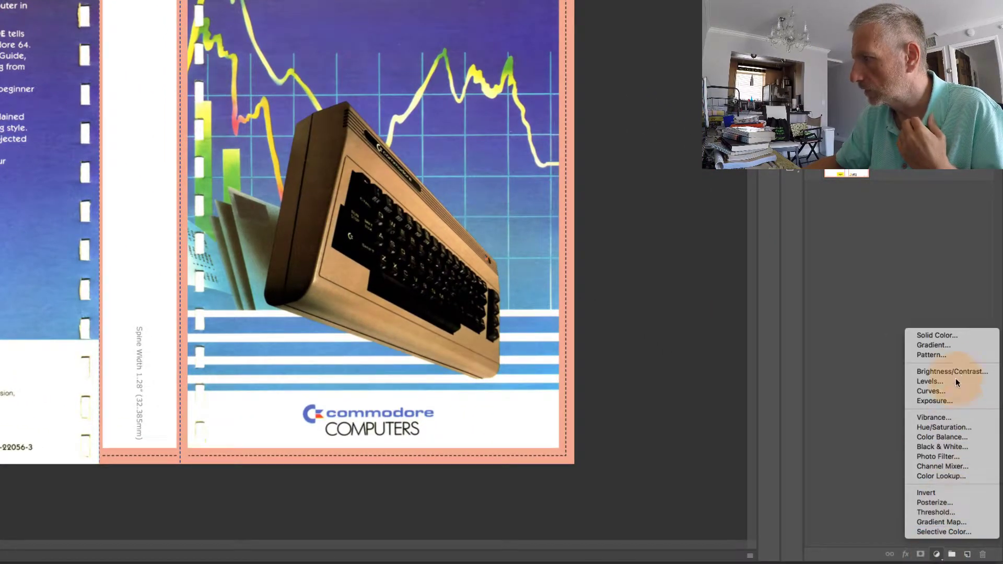
left_click(964, 336)
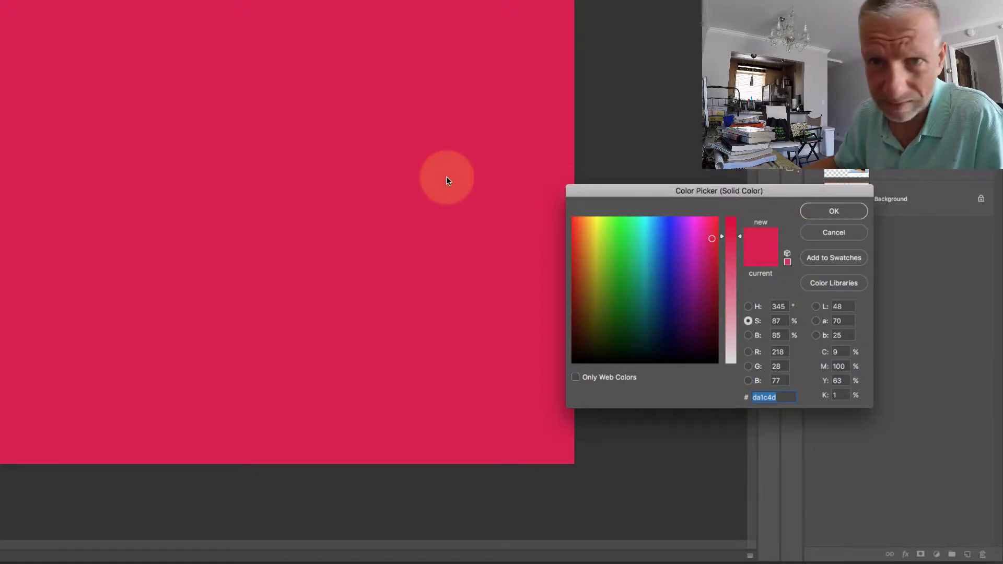
left_click(818, 212)
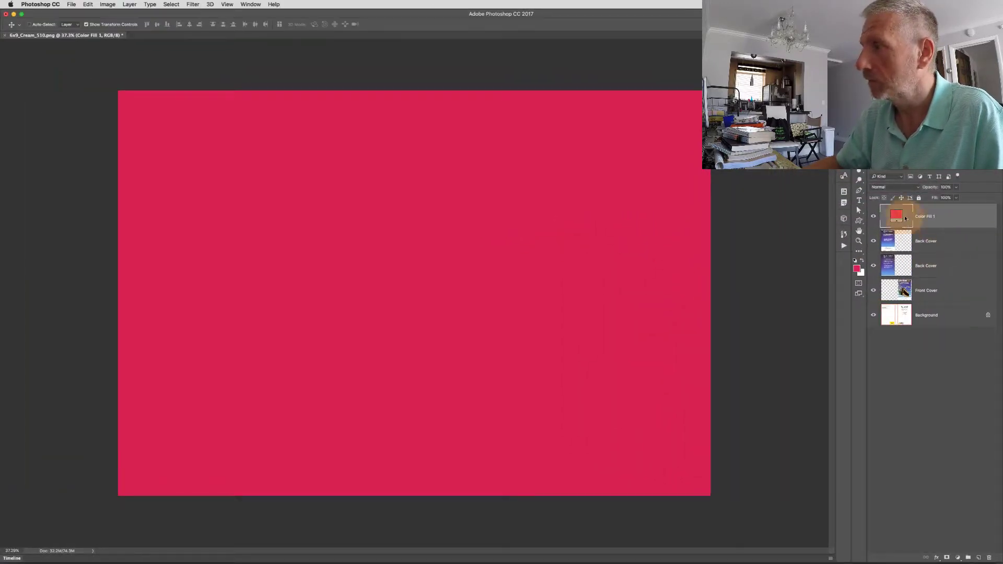
left_click_drag(896, 214, 901, 252)
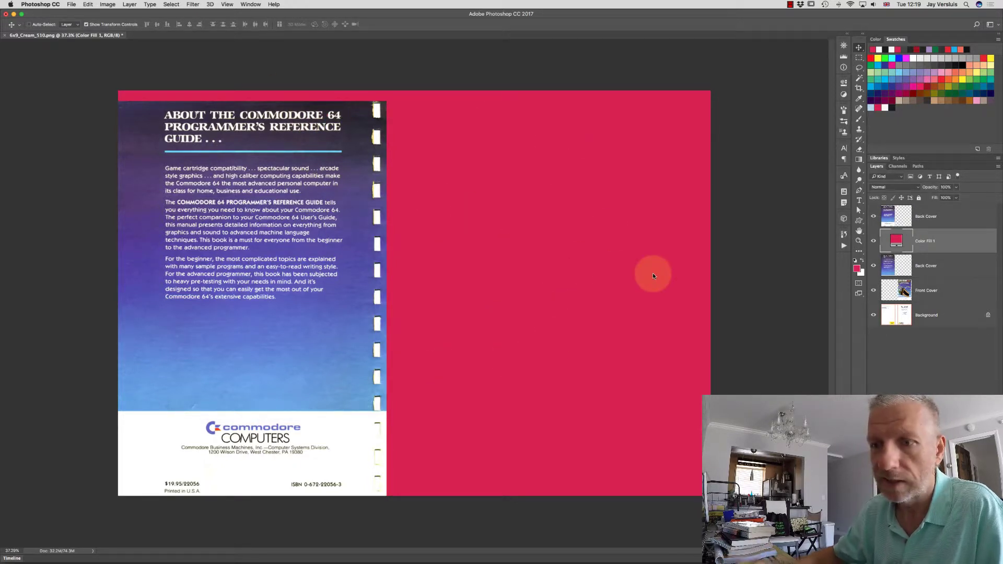
Change the fill layer's color to white by sampling the white band at the bottom of the back cover
double_click(897, 240)
left_click_drag(755, 312, 565, 180)
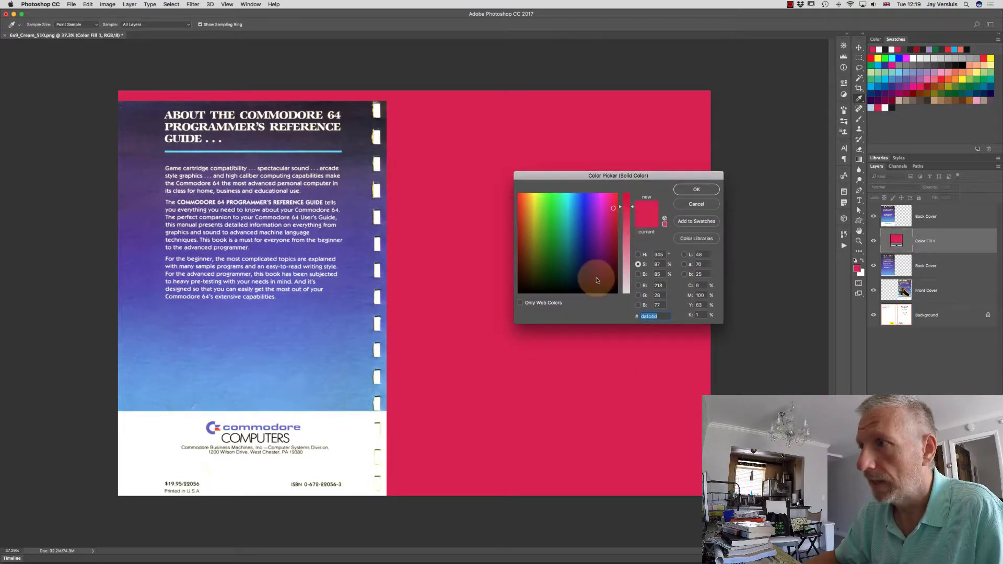
left_click_drag(625, 211, 629, 321)
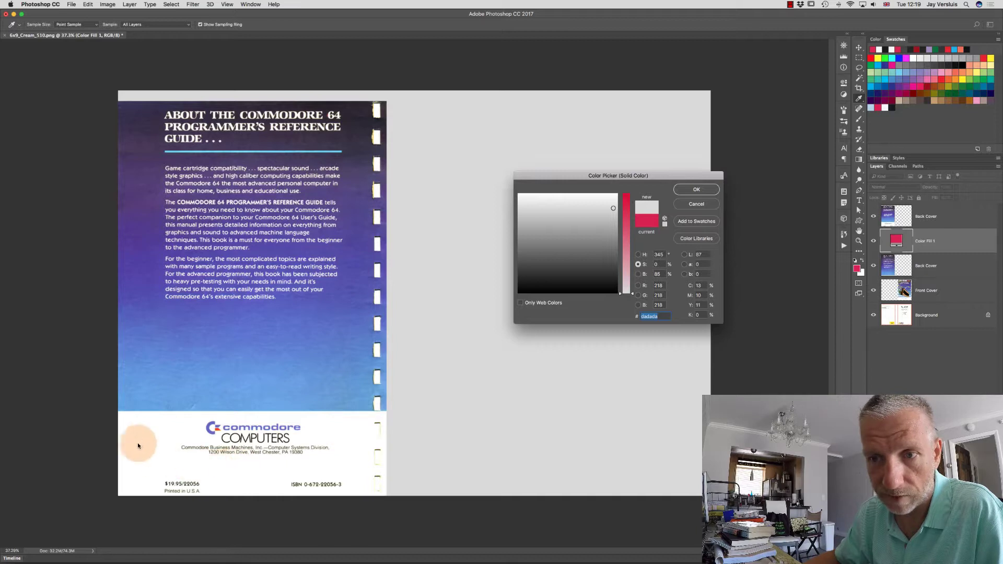
left_click(214, 483)
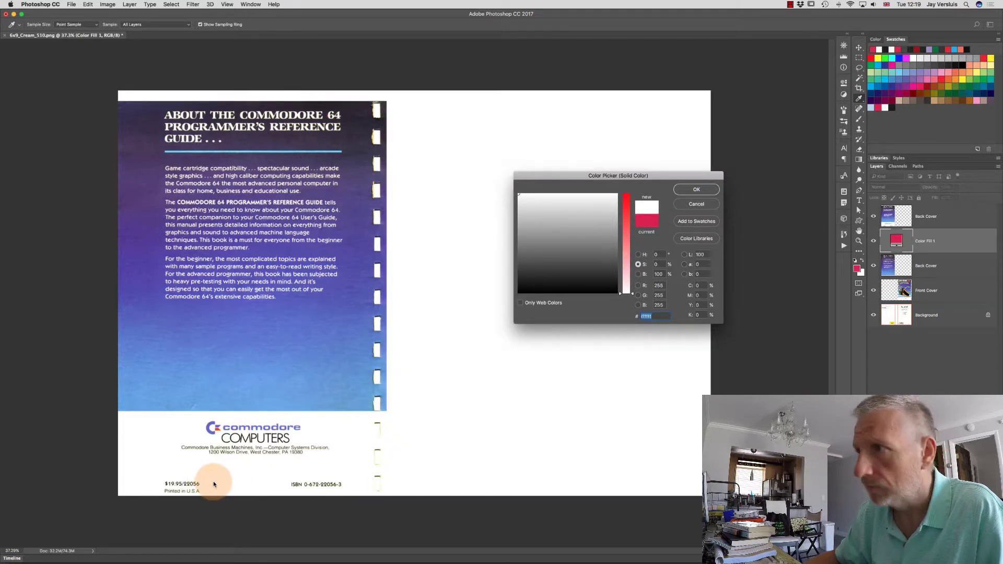
left_click(700, 189)
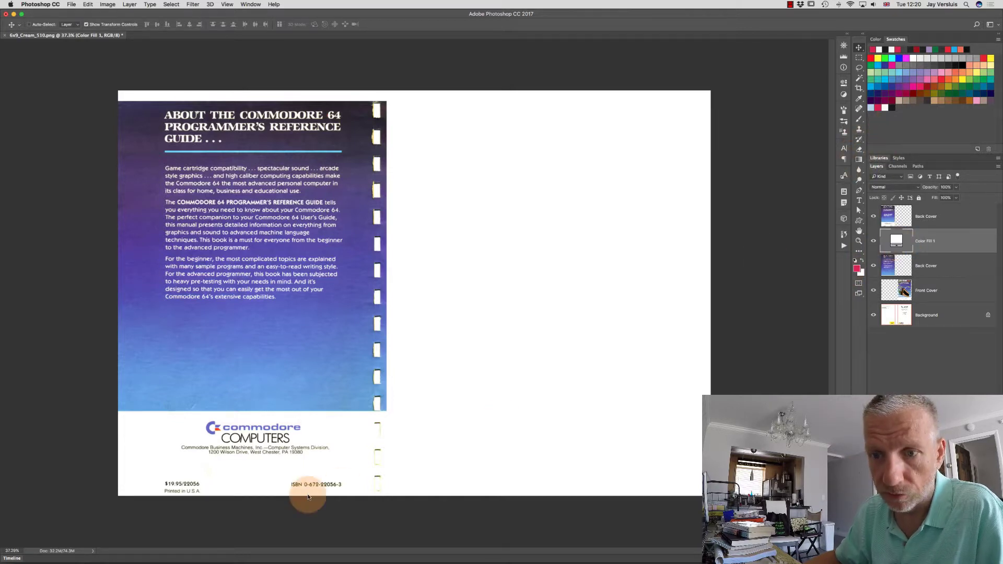
Add a layer mask to the upper Back Cover layer and make the mask active for editing
left_click(896, 217)
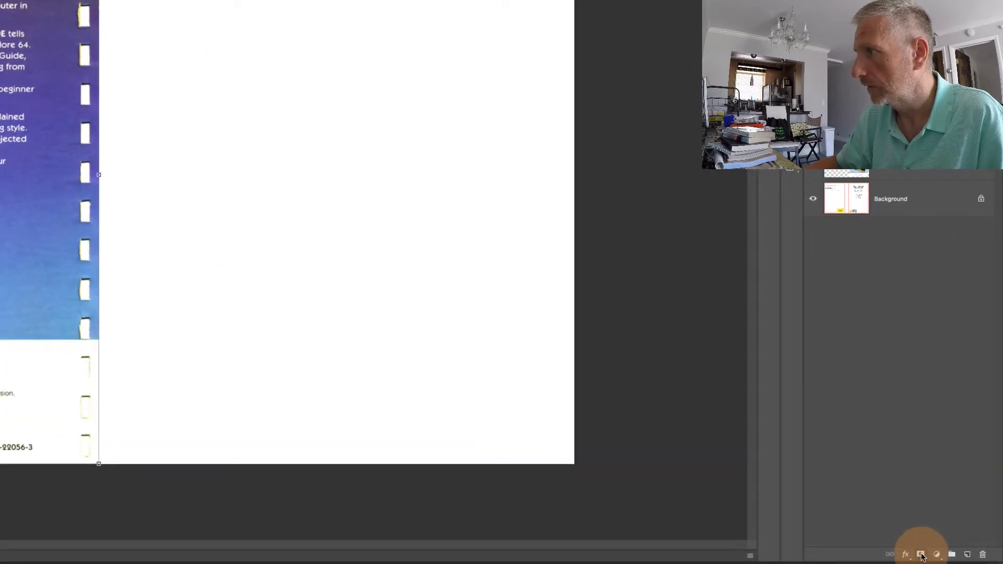
left_click(921, 554)
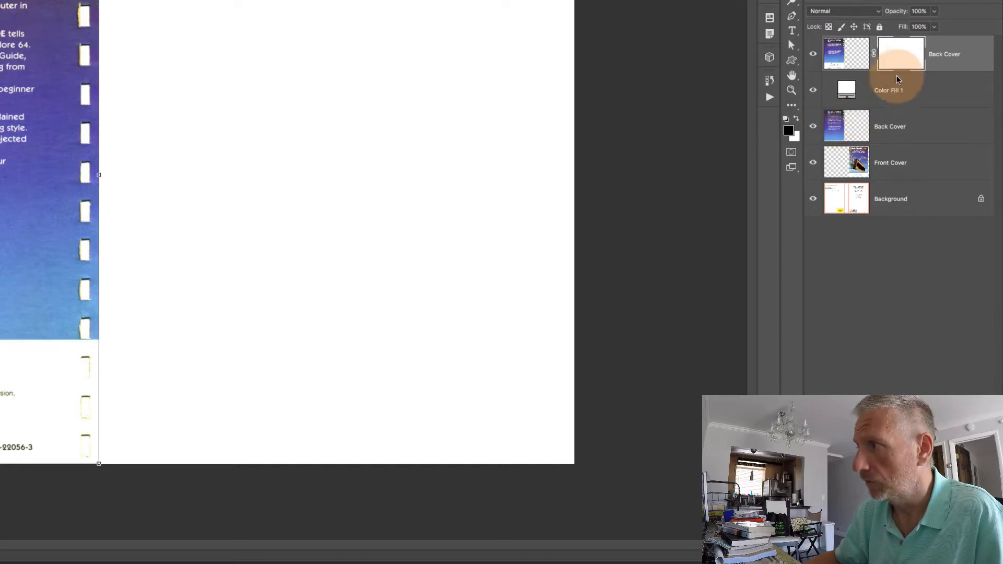
left_click(849, 62)
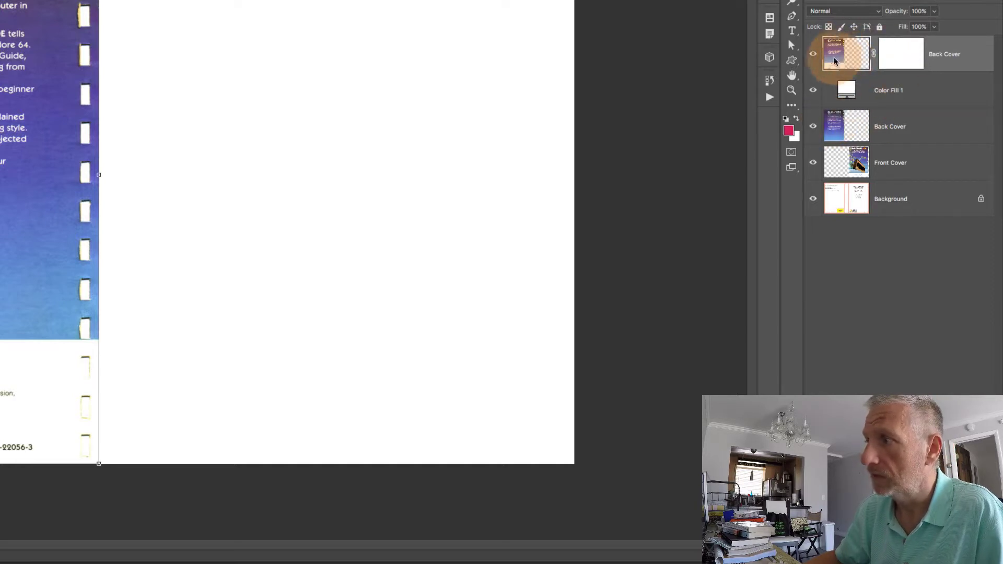
left_click(905, 57)
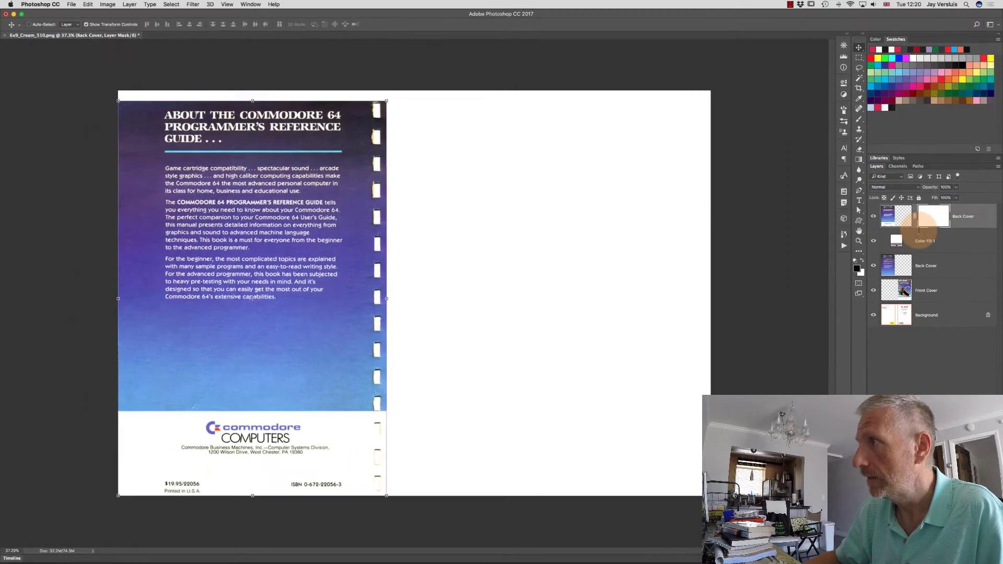
Set up the Brush tool with the Soft Mechanical 60 pixels preset
left_click(859, 120)
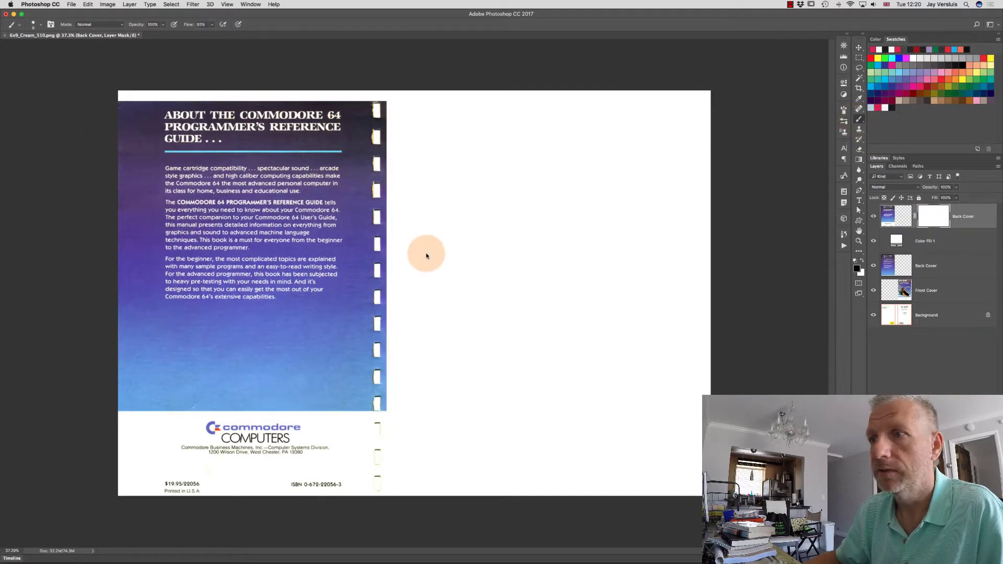
key("bracketright")
key("bracketright")
key("bracketright")
key("bracketright")
key("bracketright")
key("bracketright")
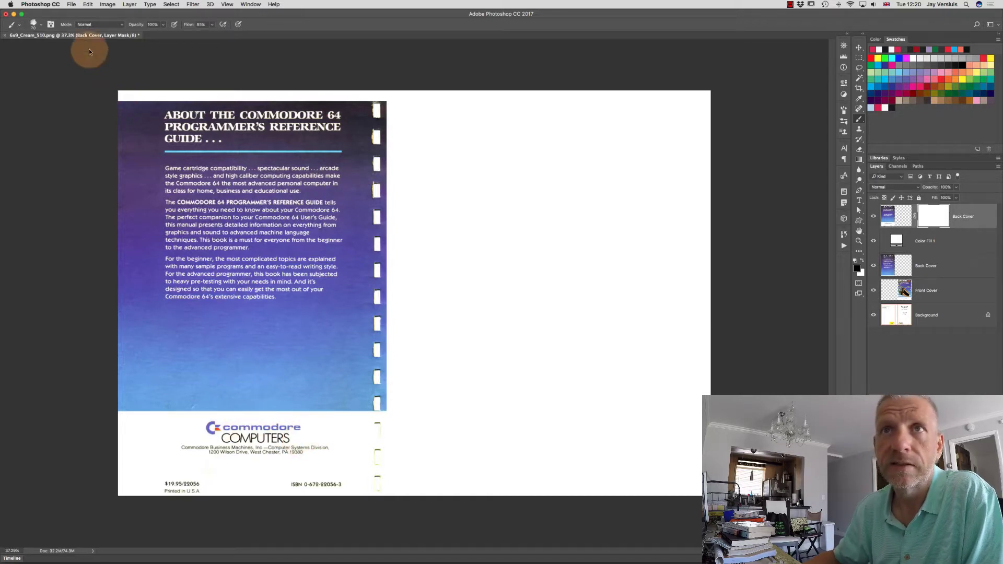
left_click(41, 25)
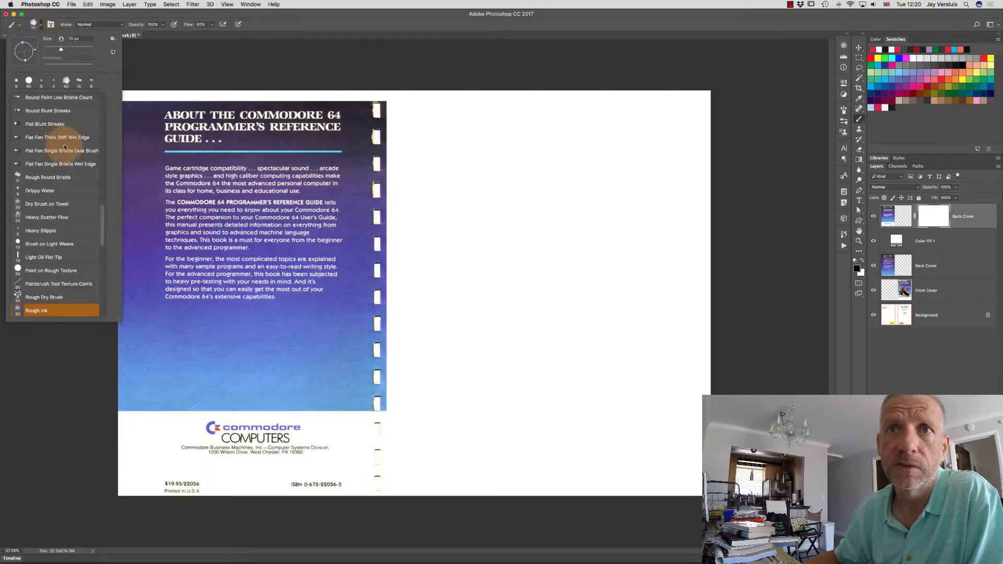
scroll(63, 144, "up", 10)
scroll(68, 225, "down", 10)
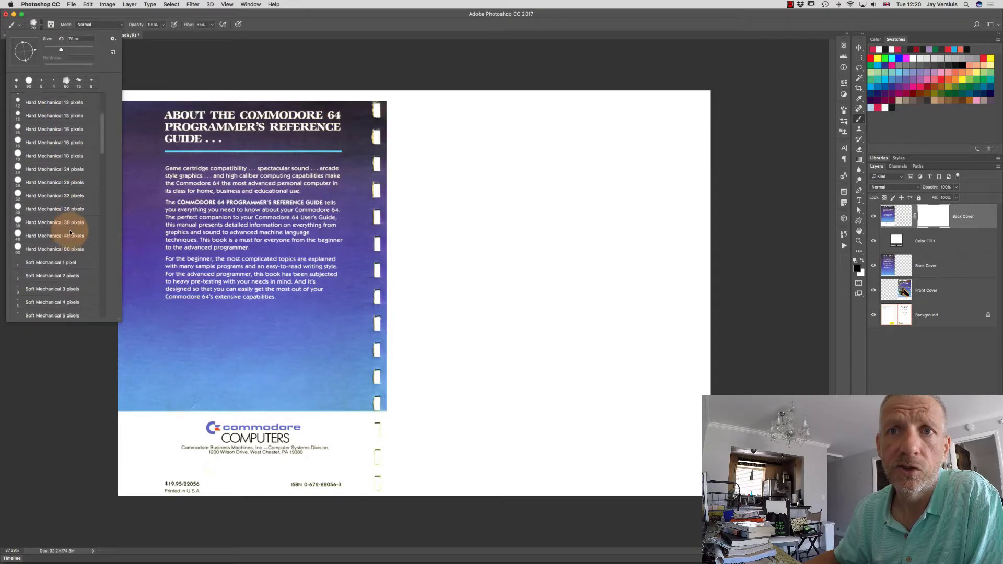
scroll(69, 230, "down", 3)
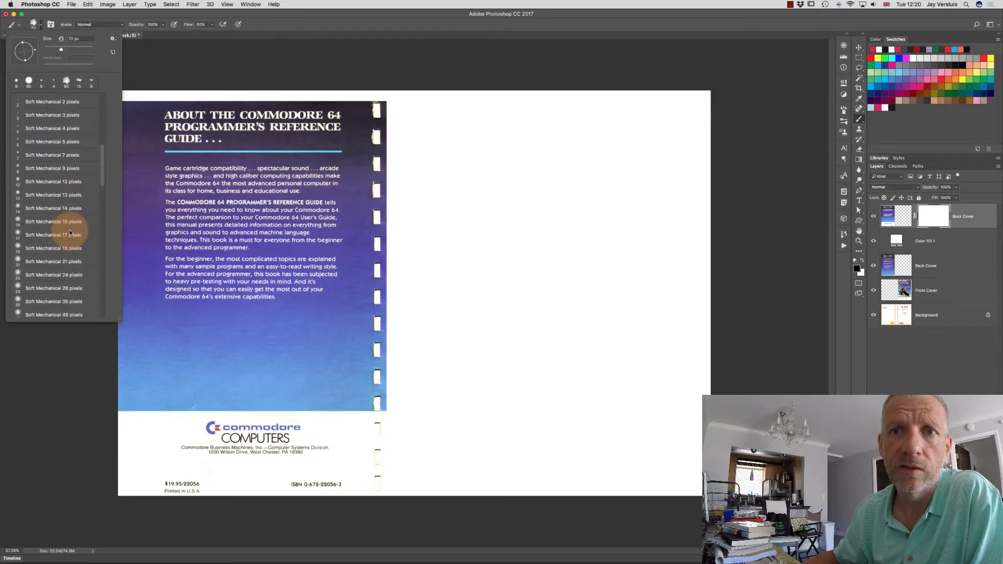
left_click(62, 288)
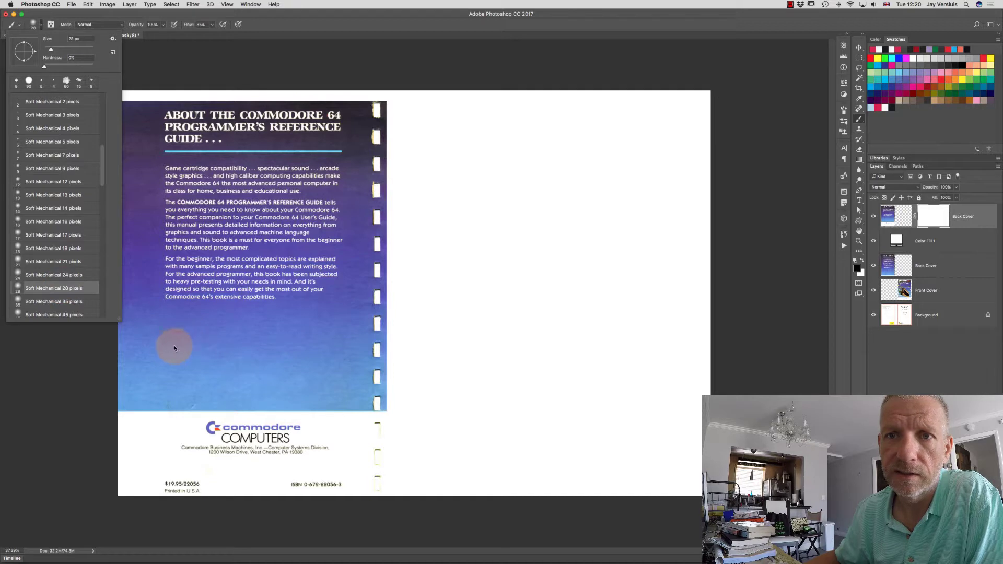
scroll(70, 277, "down", 2)
left_click(62, 308)
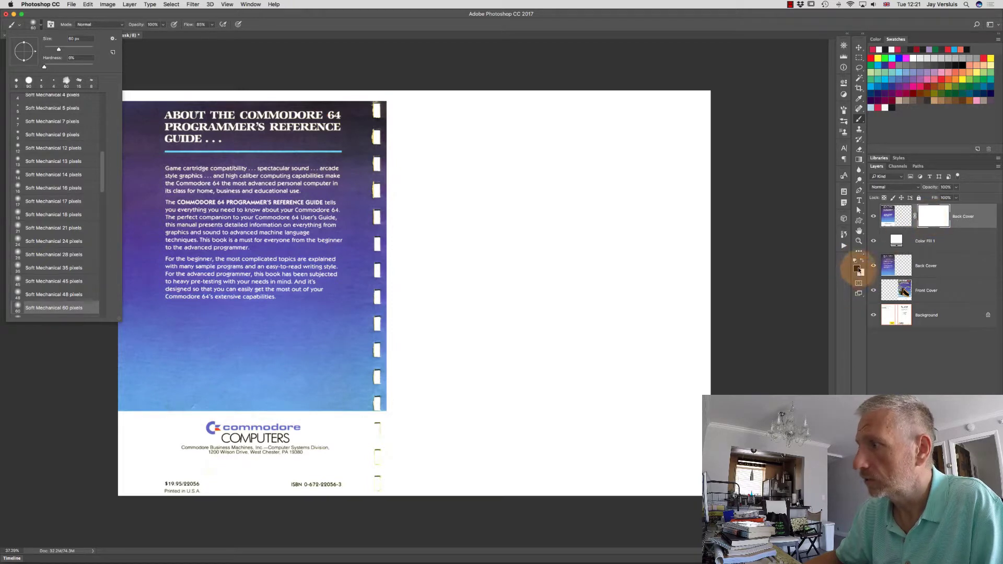
Paint black on the mask over the price, "Printed in U.S.A." and ISBN lines to hide them
key("d")
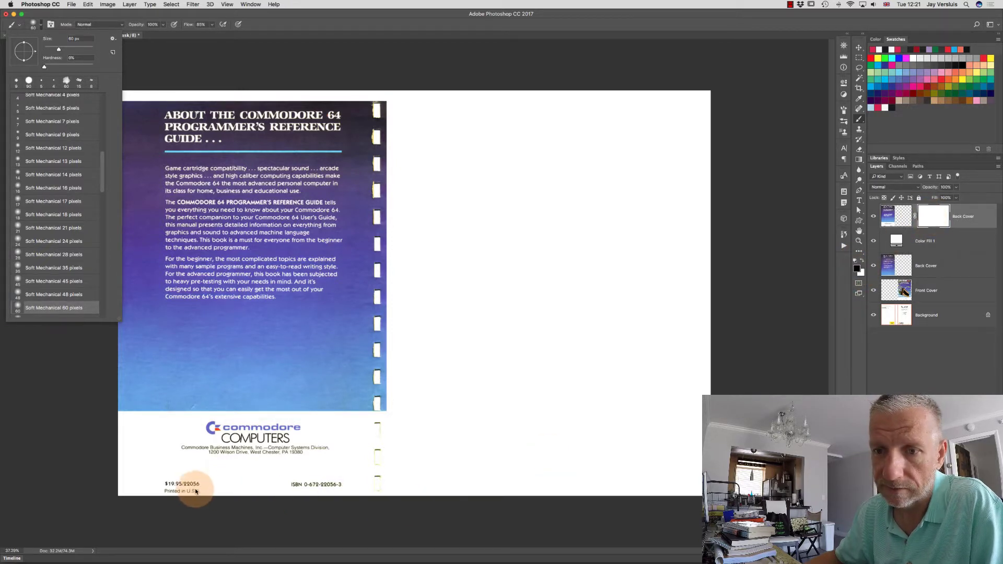
mouse_move(202, 485)
left_mouse_down()
mouse_move(163, 492)
mouse_move(181, 491)
left_mouse_up()
mouse_move(291, 487)
left_mouse_down()
mouse_move(335, 488)
mouse_move(287, 475)
mouse_move(347, 479)
mouse_move(269, 475)
mouse_move(347, 477)
mouse_move(320, 488)
mouse_move(141, 470)
mouse_move(313, 486)
mouse_move(750, 273)
mouse_move(895, 277)
left_mouse_up()
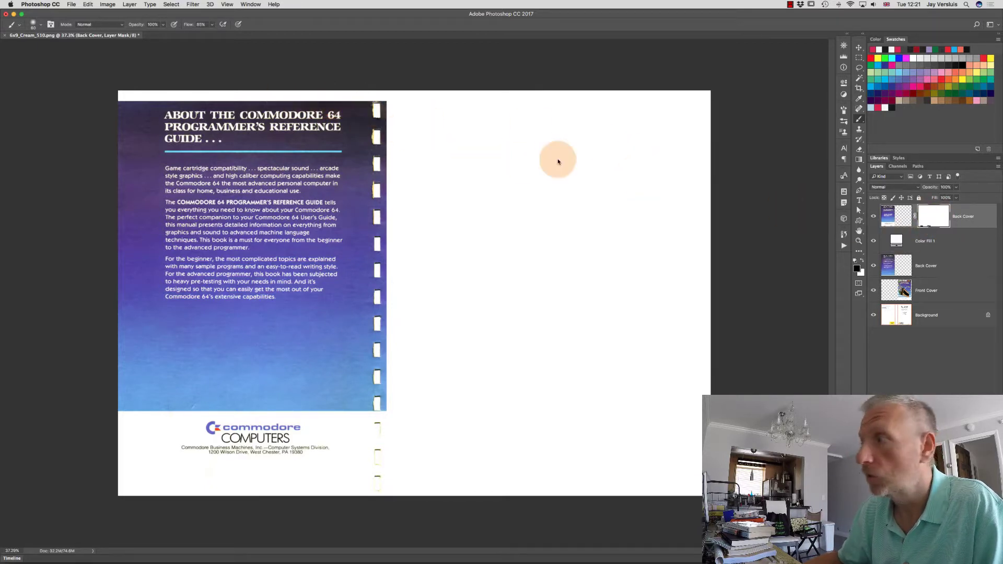
Move the lower Back Cover layer above the color fill and erase its blue areas behind the masked price and ISBN lines
left_click_drag(890, 256, 890, 236)
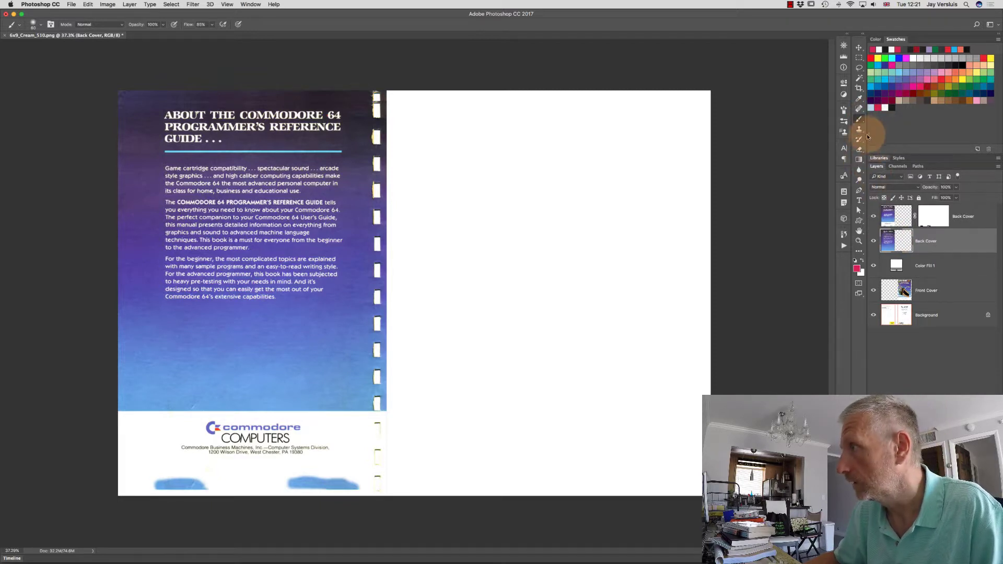
left_click(859, 149)
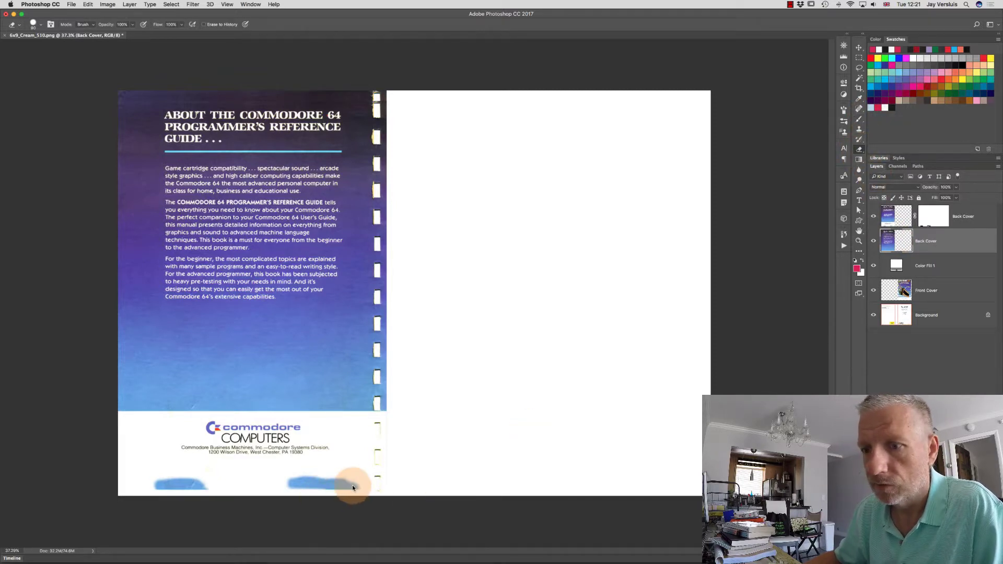
mouse_move(353, 485)
left_mouse_down()
mouse_move(264, 477)
mouse_move(338, 496)
mouse_move(158, 486)
mouse_move(190, 480)
left_mouse_up()
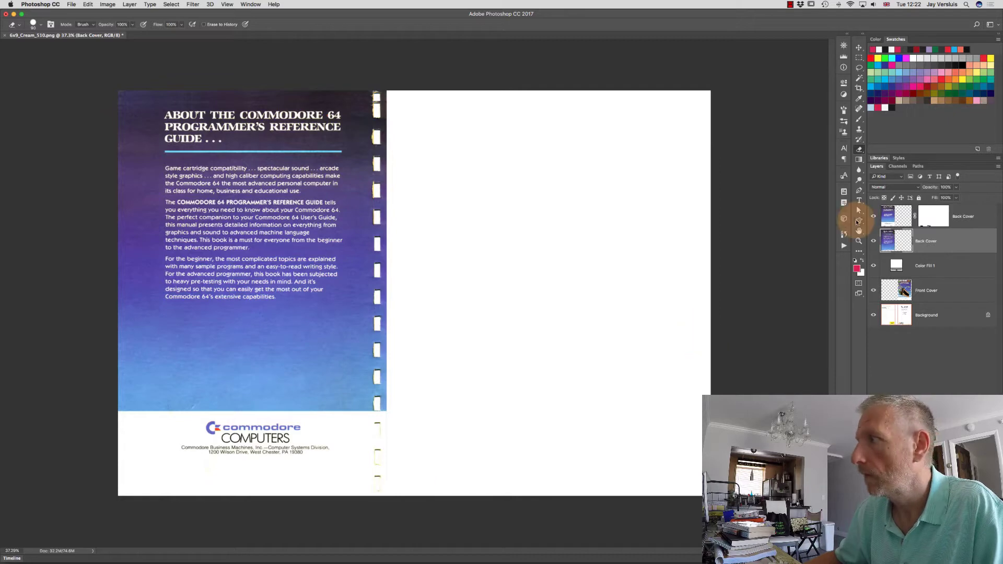
Make the upper Back Cover layer's mask active and set the Eraser tool's opacity to 67%
left_click(934, 220)
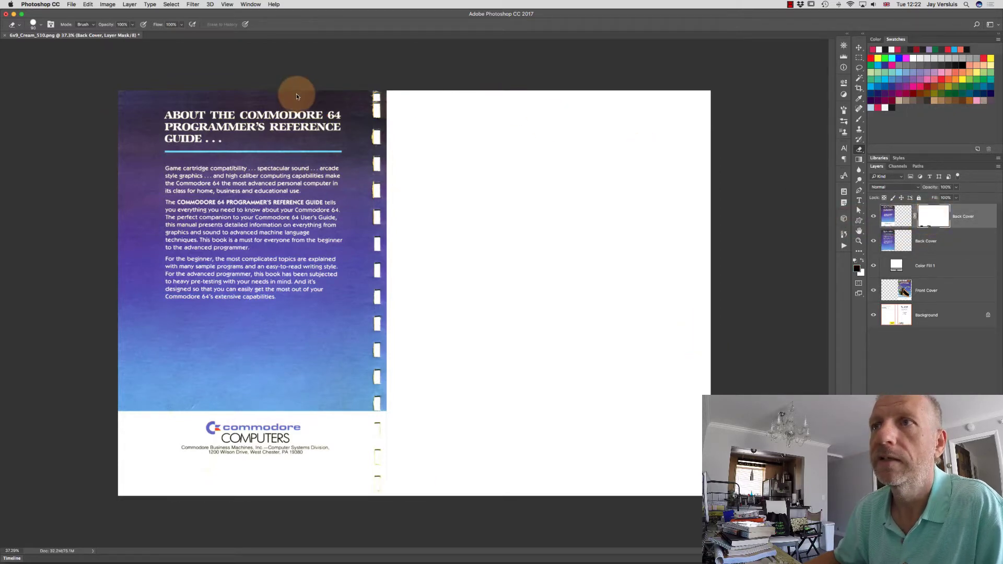
key("super+plus")
key("super+plus")
scroll(299, 106, "up", 10)
scroll(299, 106, "left", 6)
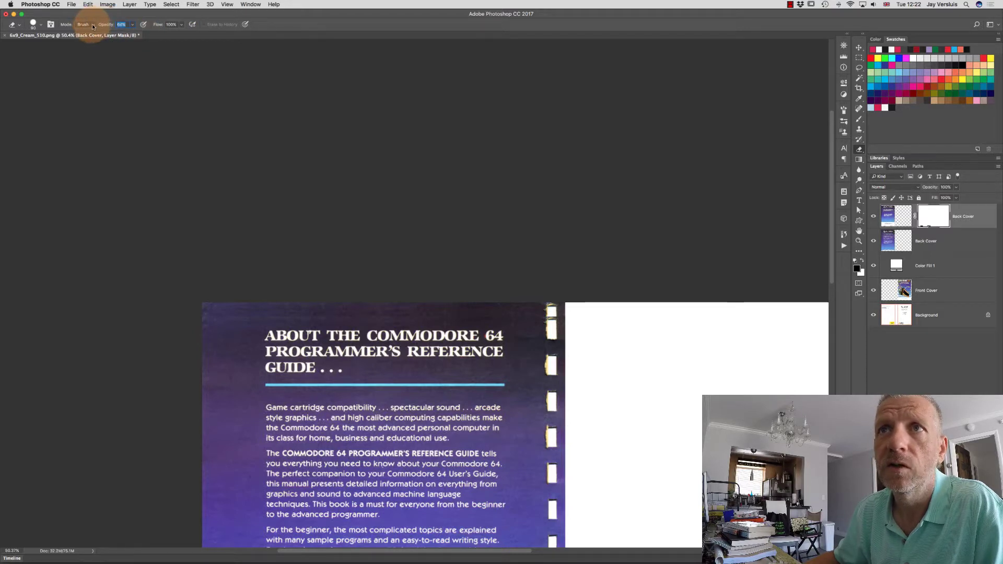
left_click_drag(93, 24, 95, 23)
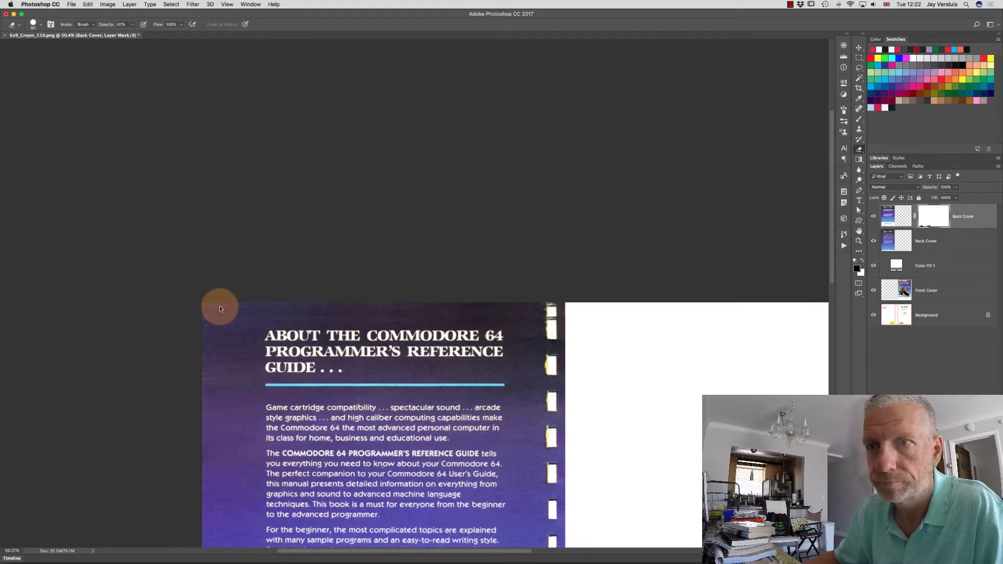
Switch to the Brush tool and examine the back cover's outer edges, binding holes along the spine and lower logo area
key("b")
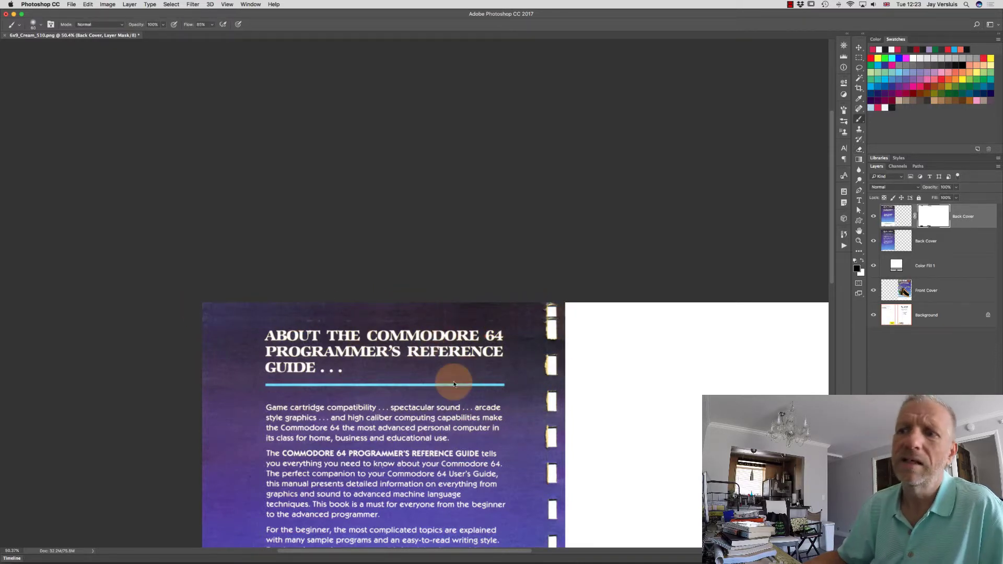
scroll(454, 385, "down", 5)
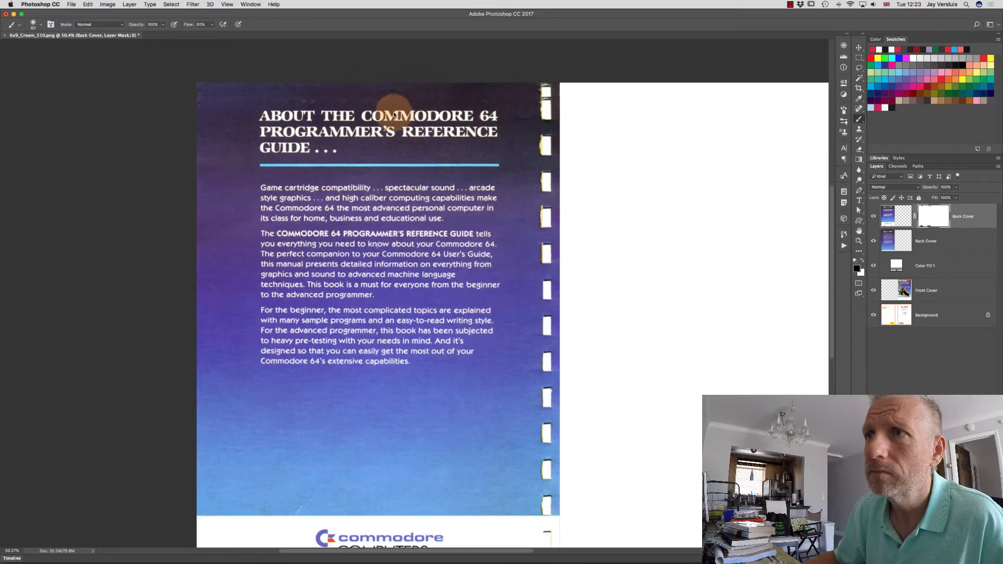
scroll(303, 266, "down", 2)
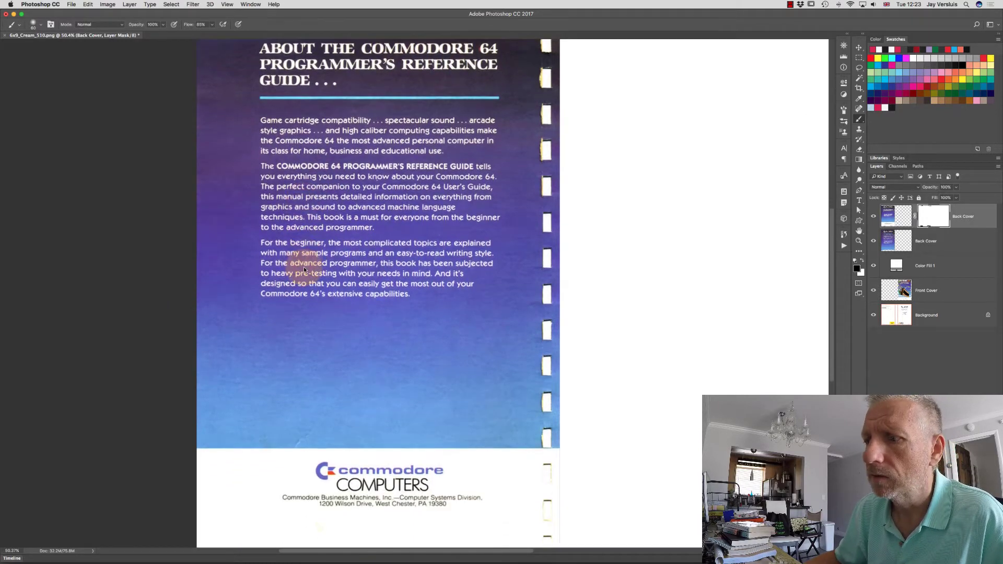
scroll(303, 267, "right", 5)
scroll(303, 266, "up", 4)
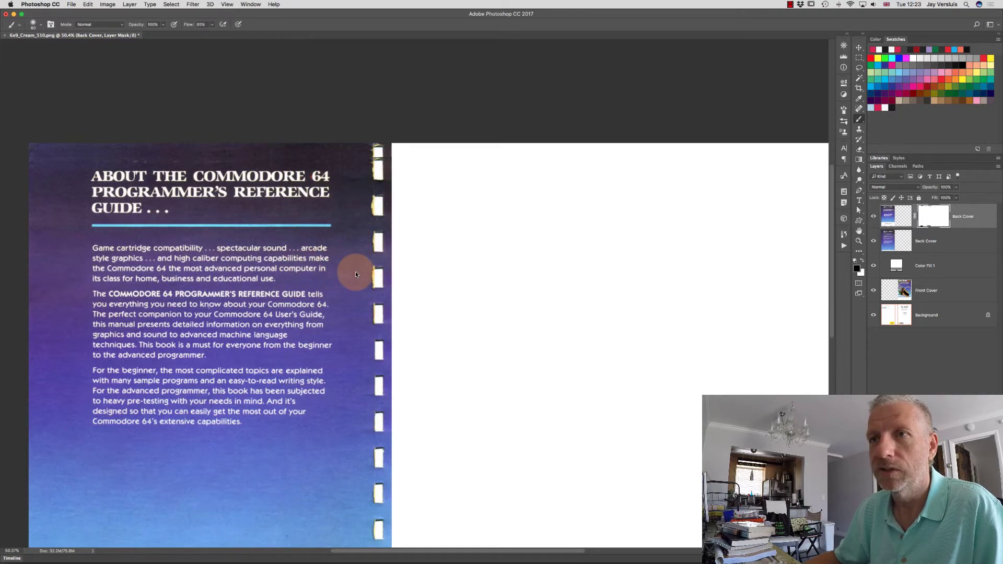
scroll(356, 273, "down", 2)
scroll(355, 273, "right", 2)
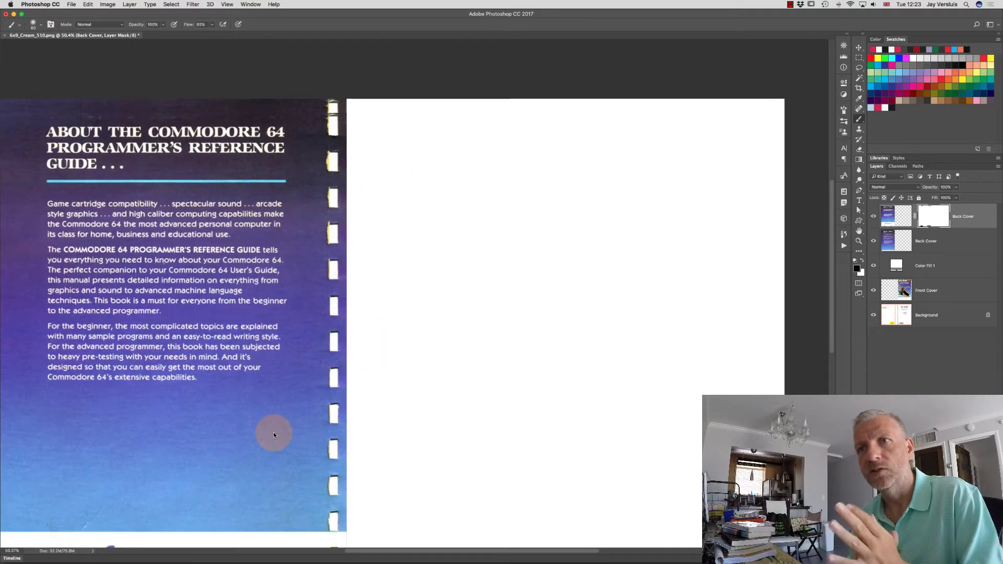
scroll(271, 434, "down", 2)
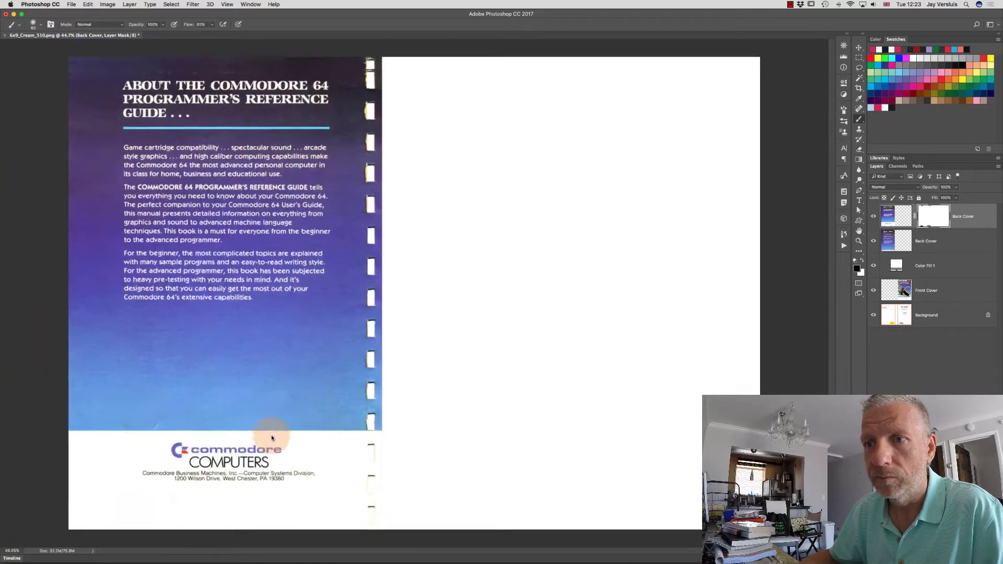